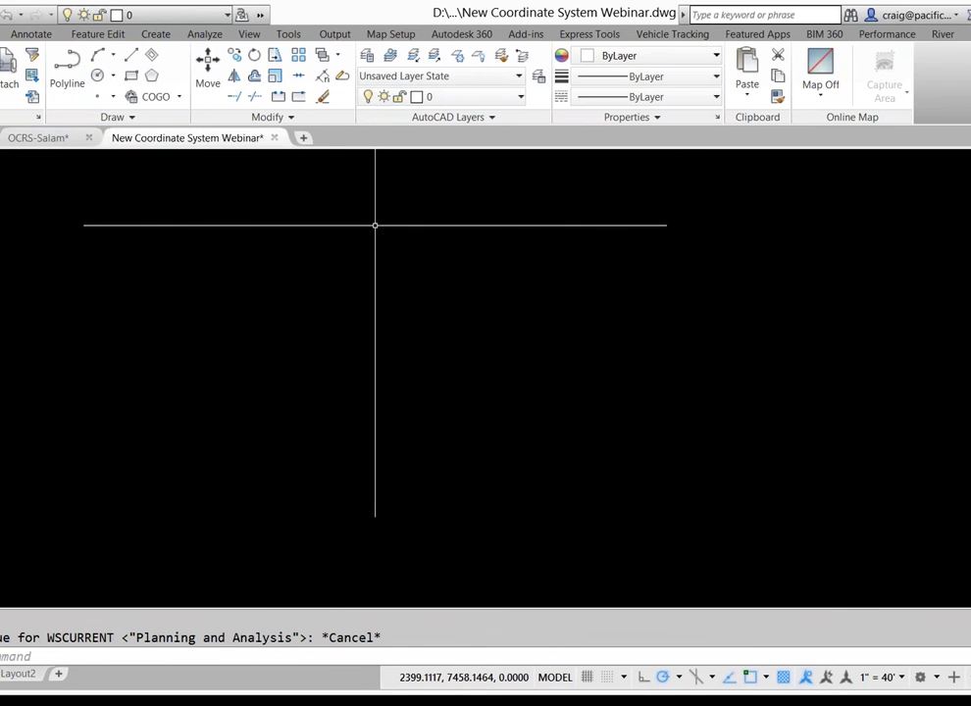
Search the Assign list for 'oregon', sort it by unit, and open OR83-NIF's details
click(392, 35)
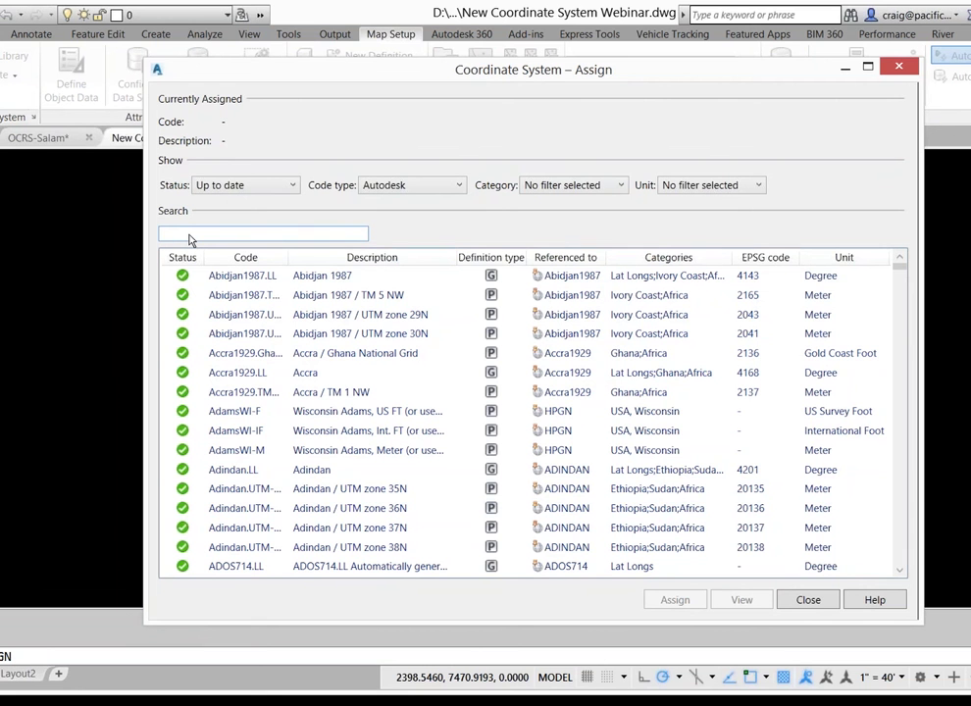
text(oregon)
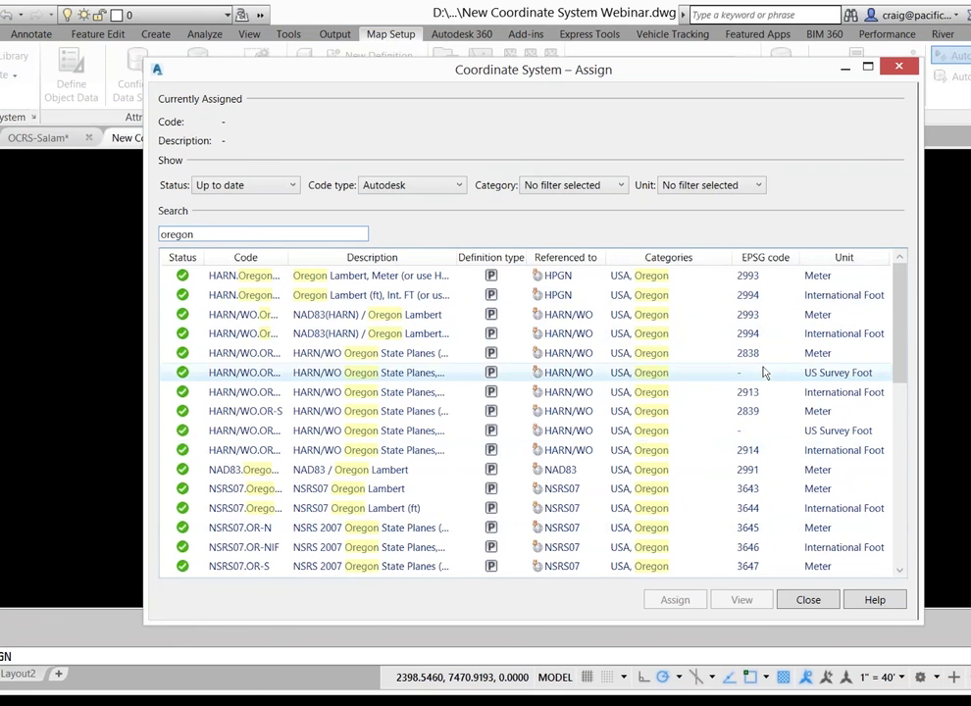
click(844, 259)
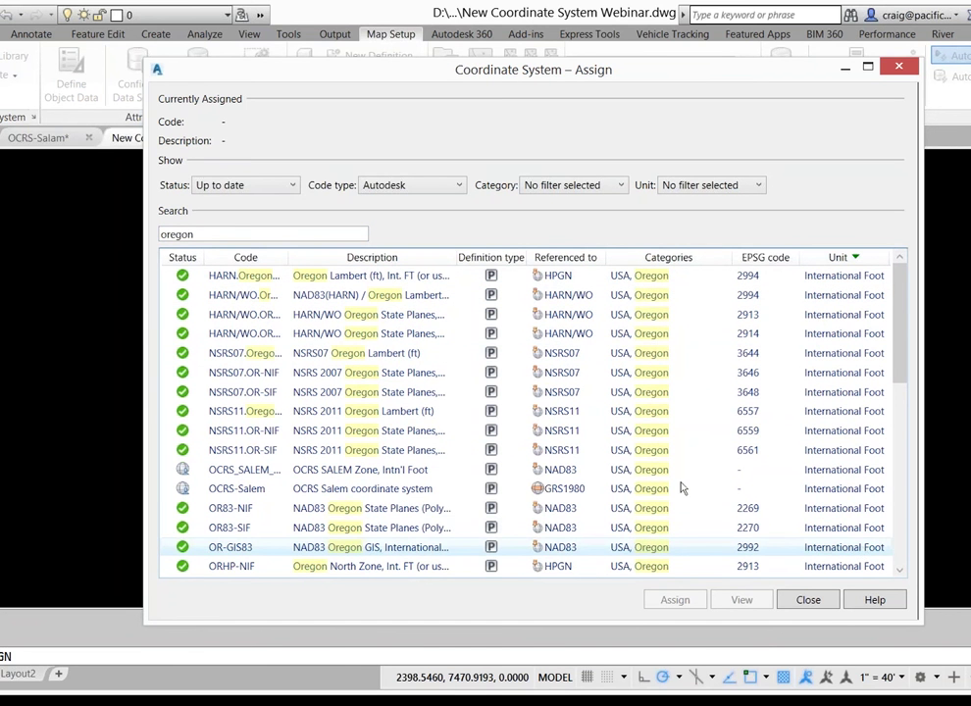
click(764, 257)
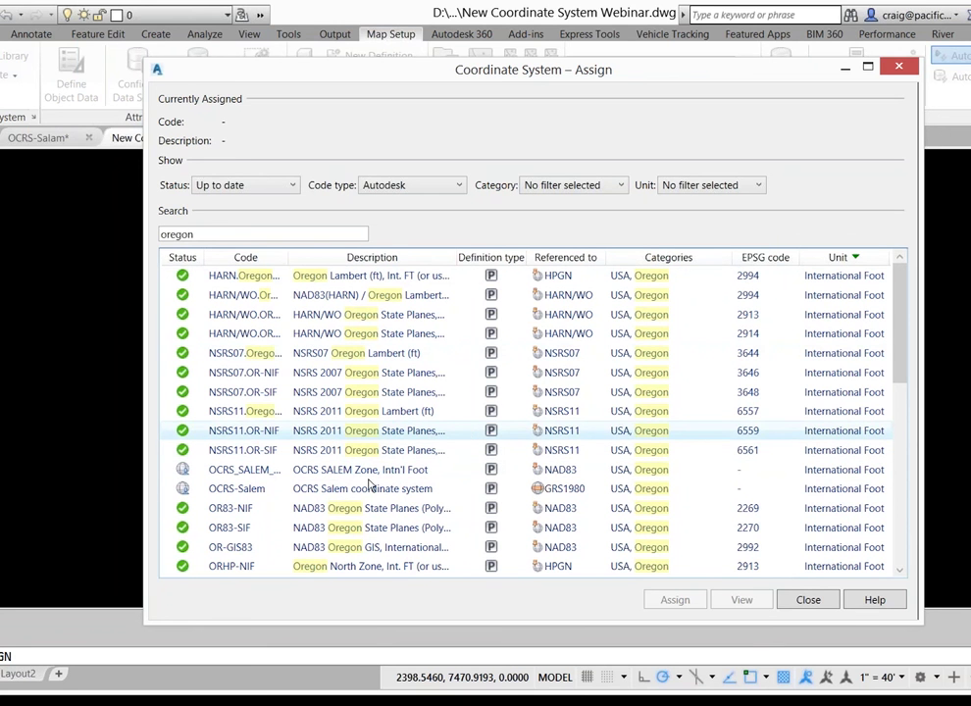
click(222, 512)
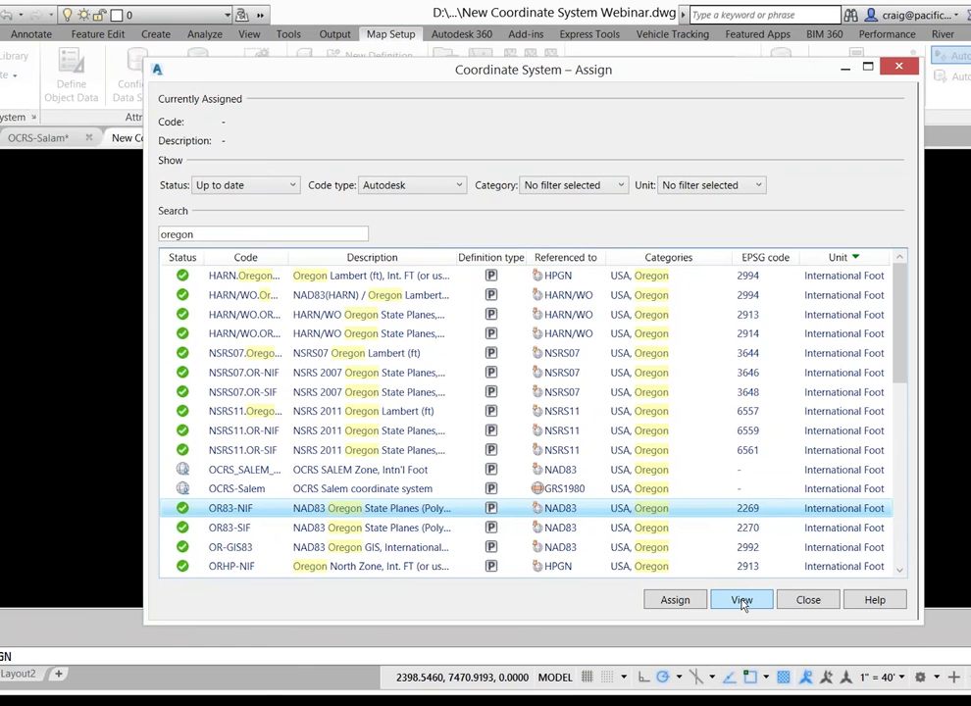
click(743, 602)
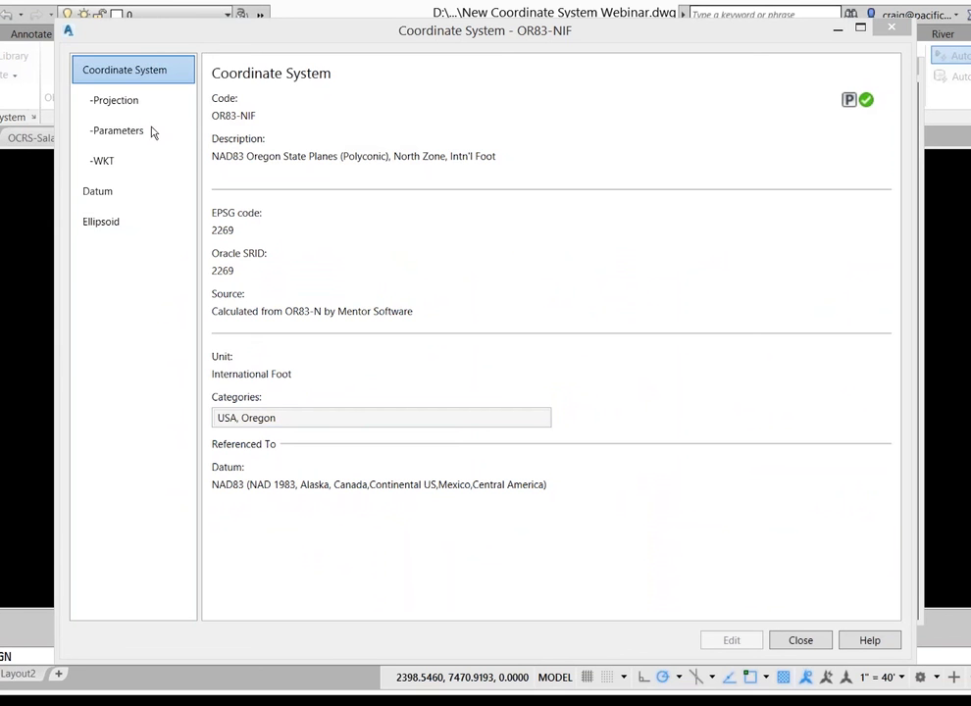
Step through OR83-NIF's Projection, Parameters and WKT pages
click(119, 102)
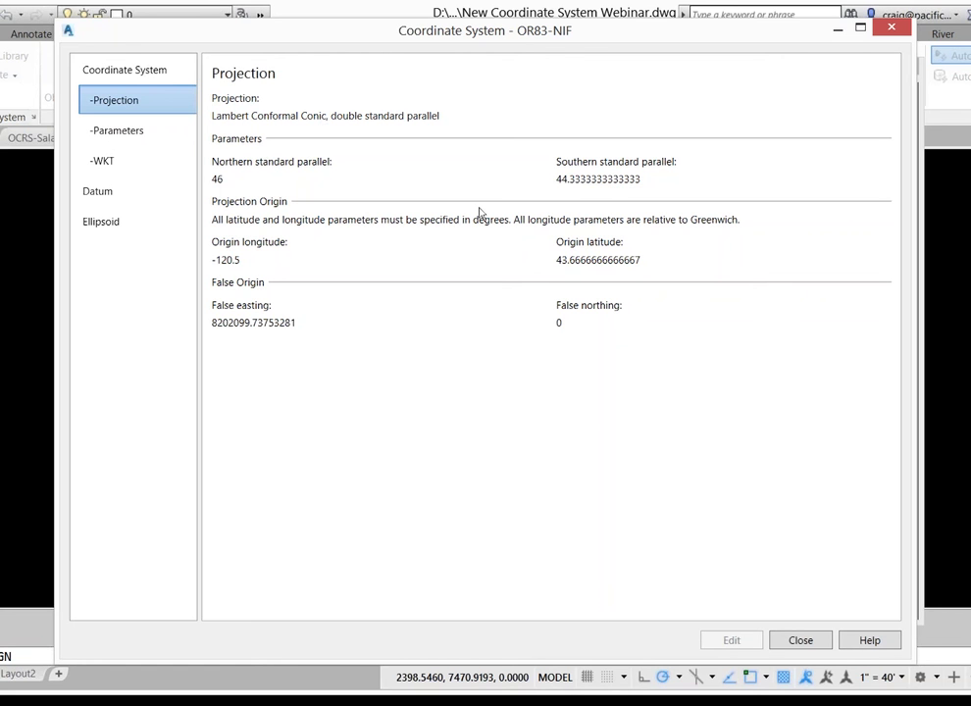
click(113, 139)
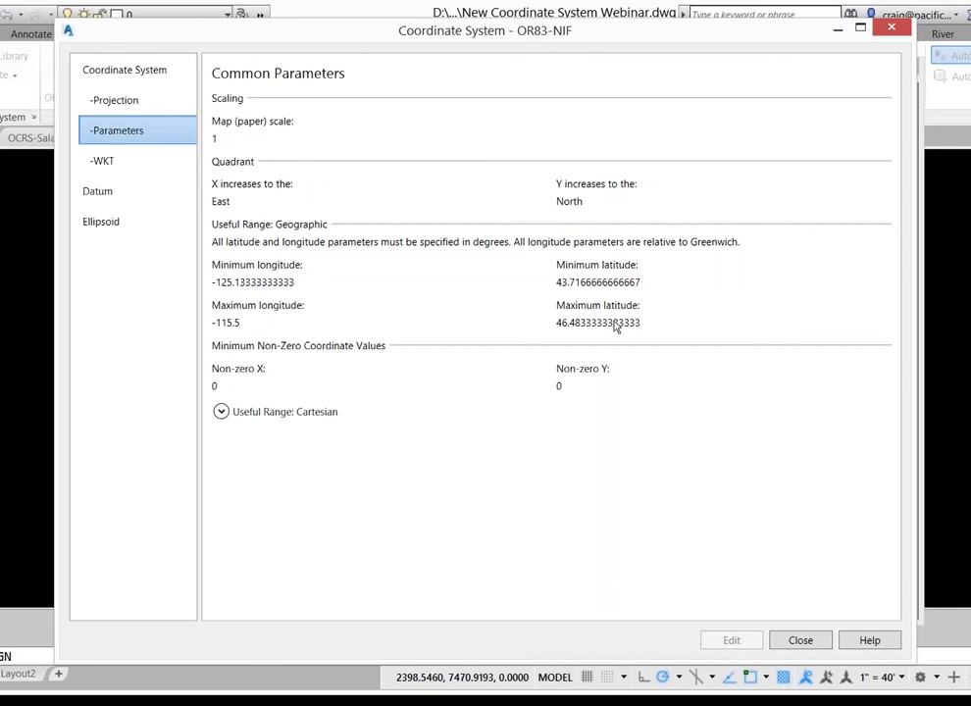
click(108, 167)
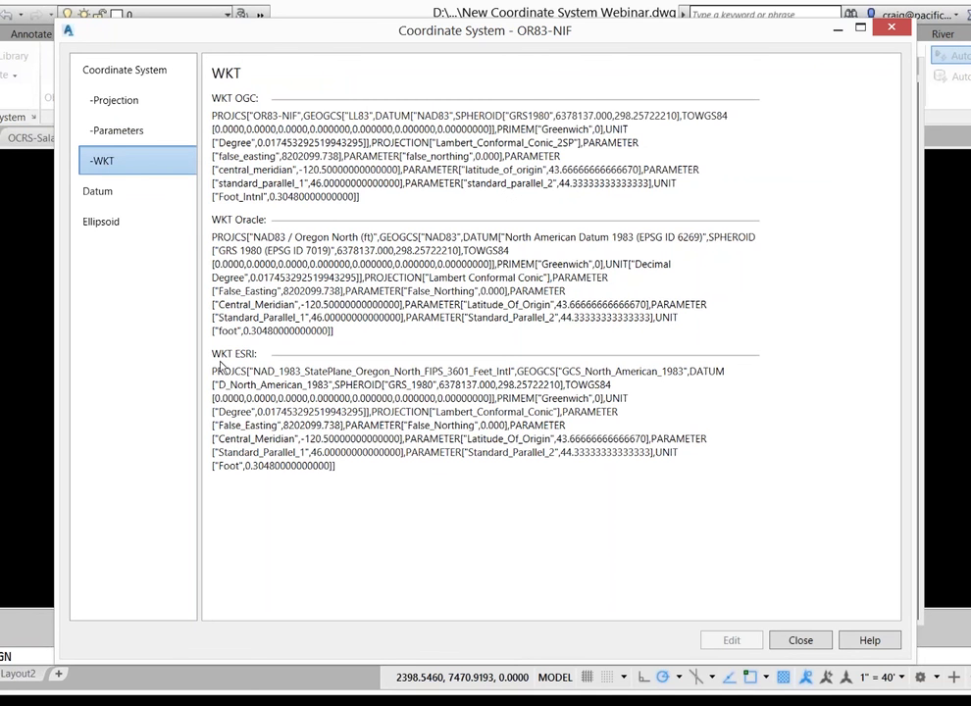
Select the ESRI WKT string, check the NAD83 datum and GRS1980 ellipsoid, then close the details
drag(341, 474, 213, 358)
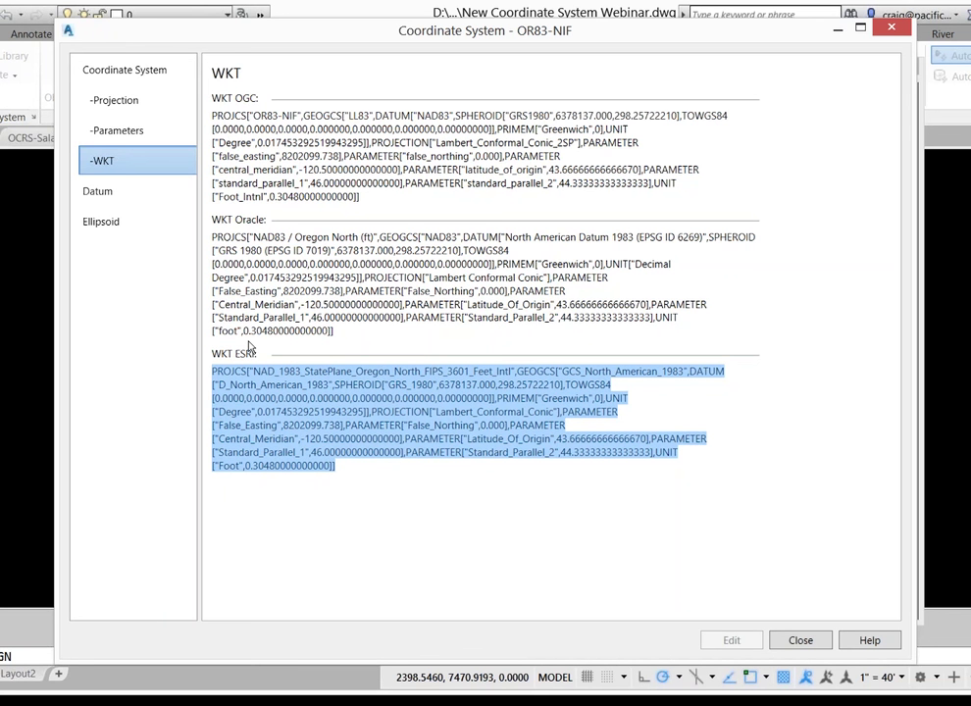
click(102, 196)
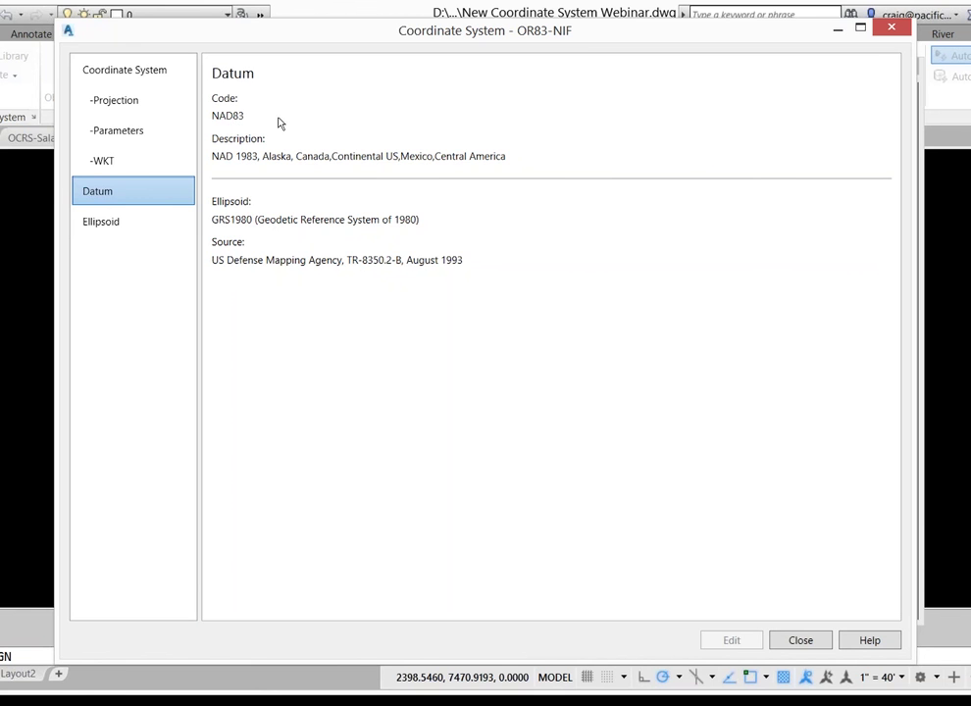
click(108, 224)
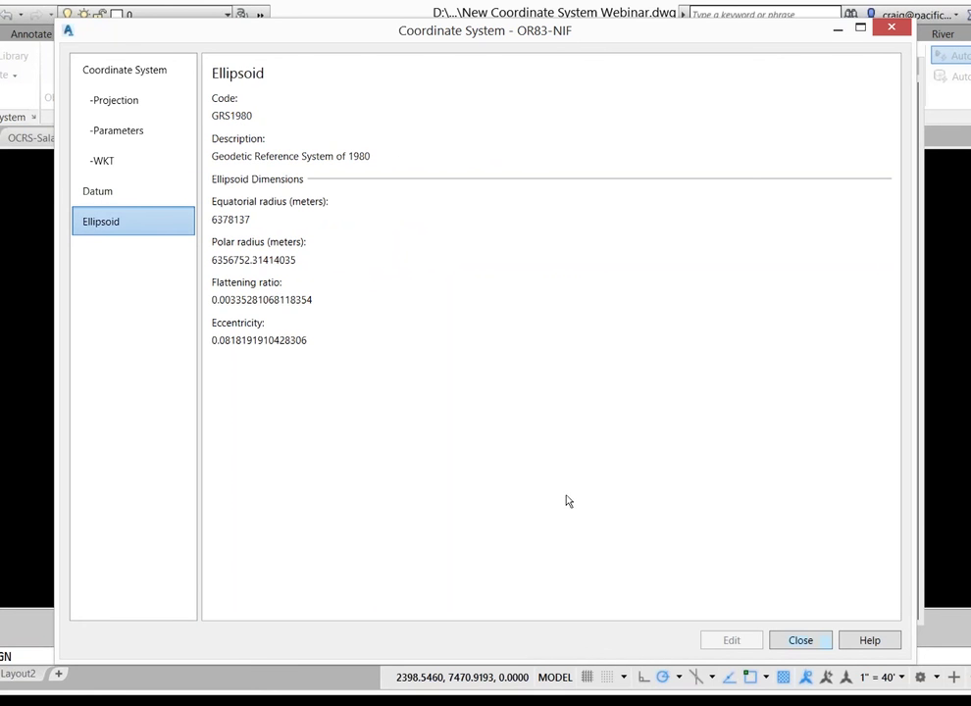
key(Escape)
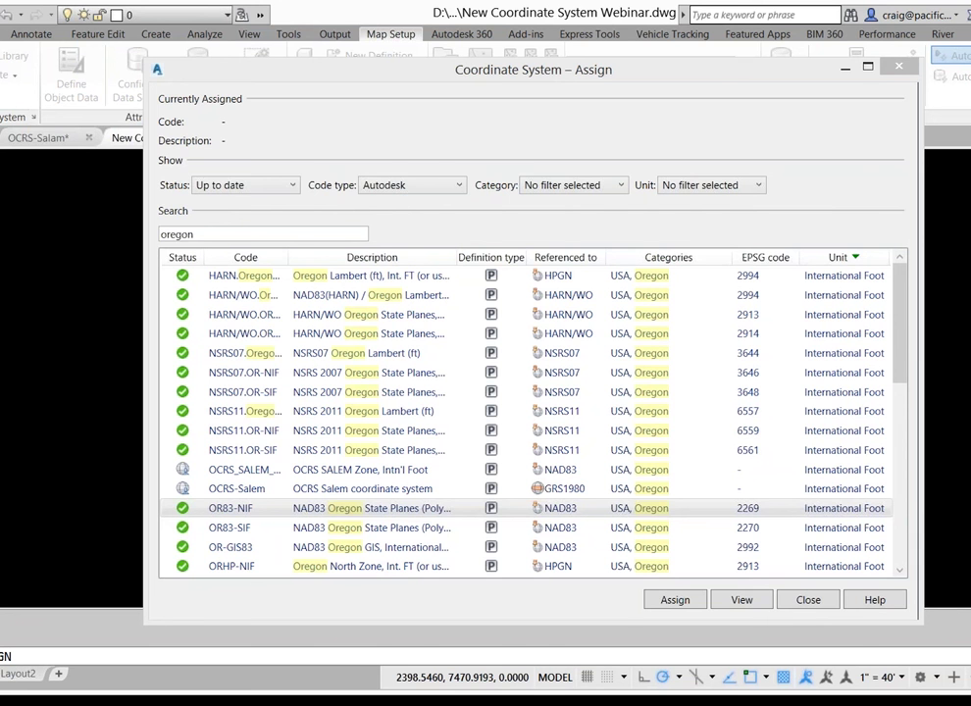
key(alt+Tab)
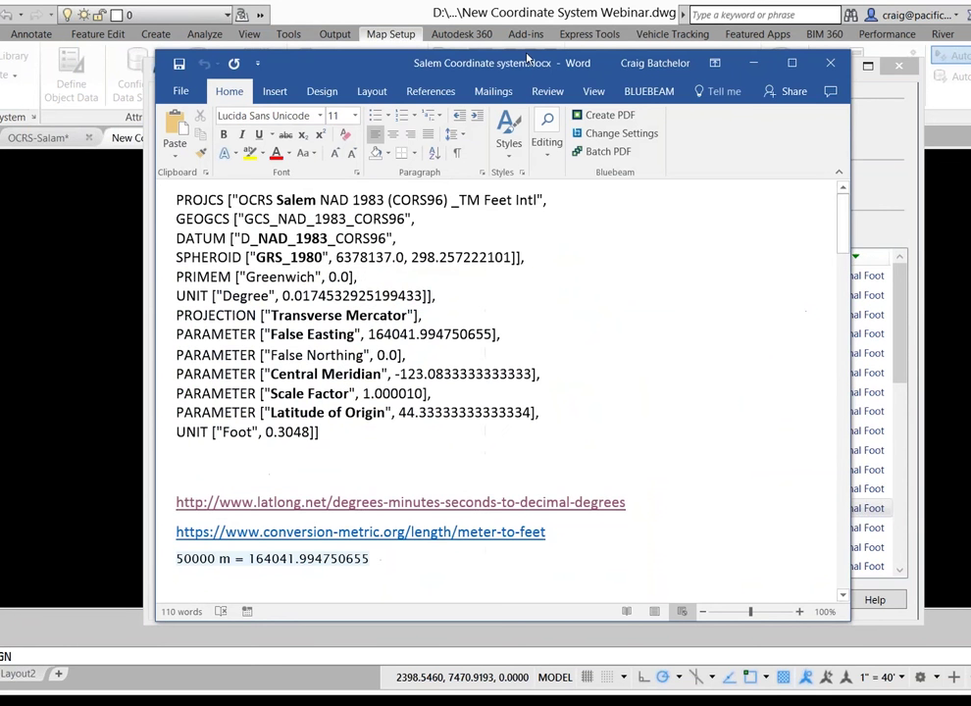
drag(498, 63, 458, 28)
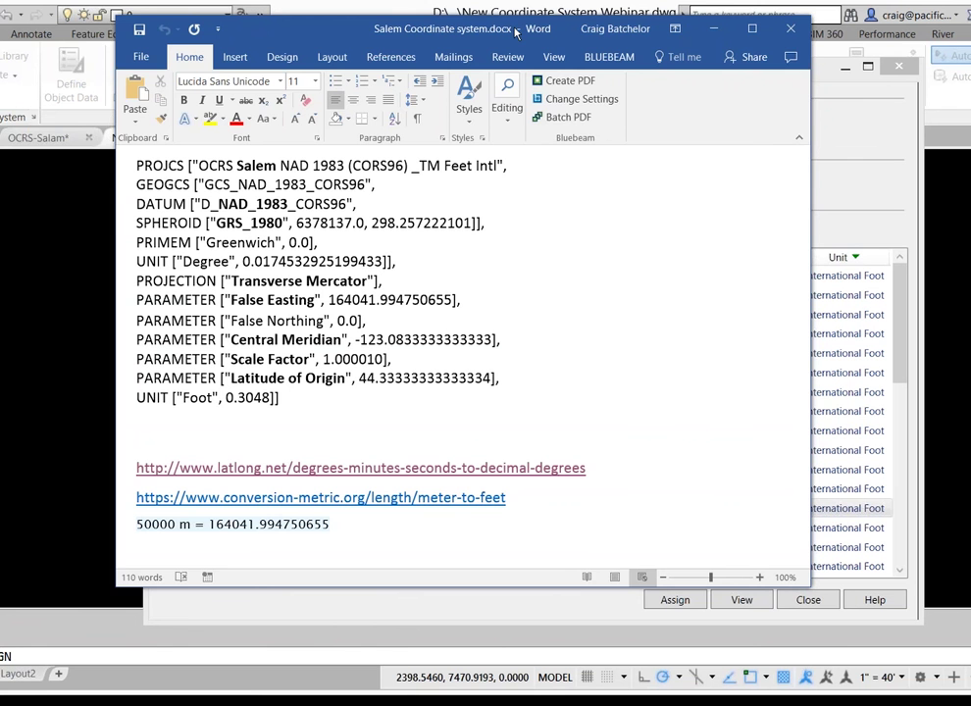
drag(515, 33, 0, 39)
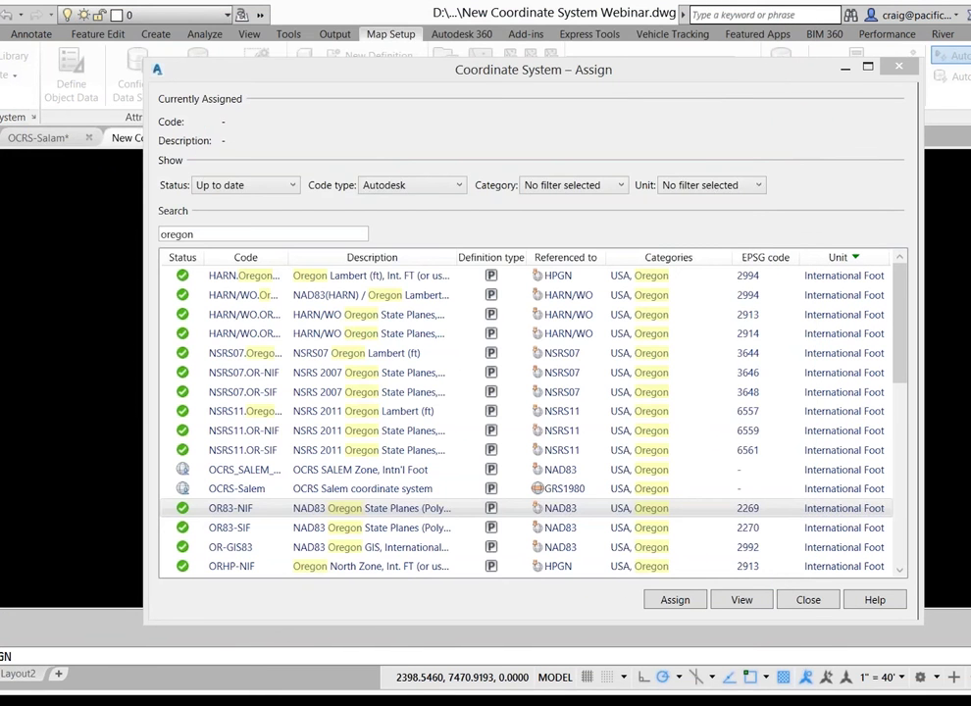
Close the Assign list and launch Create Coordinate System from the Map Setup ribbon
click(806, 599)
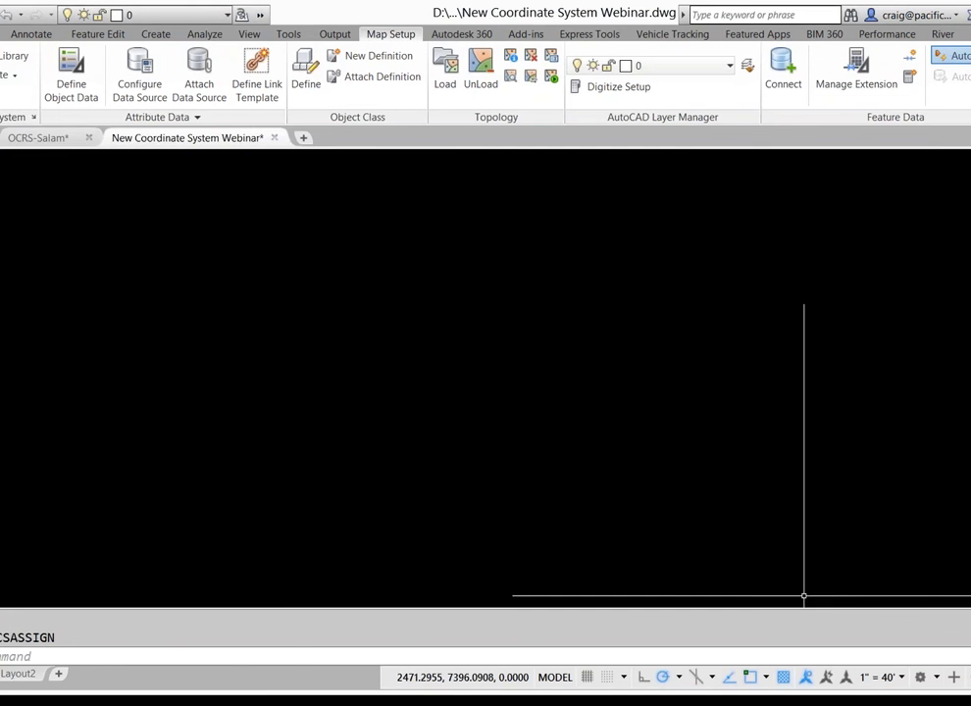
click(72, 254)
click(193, 153)
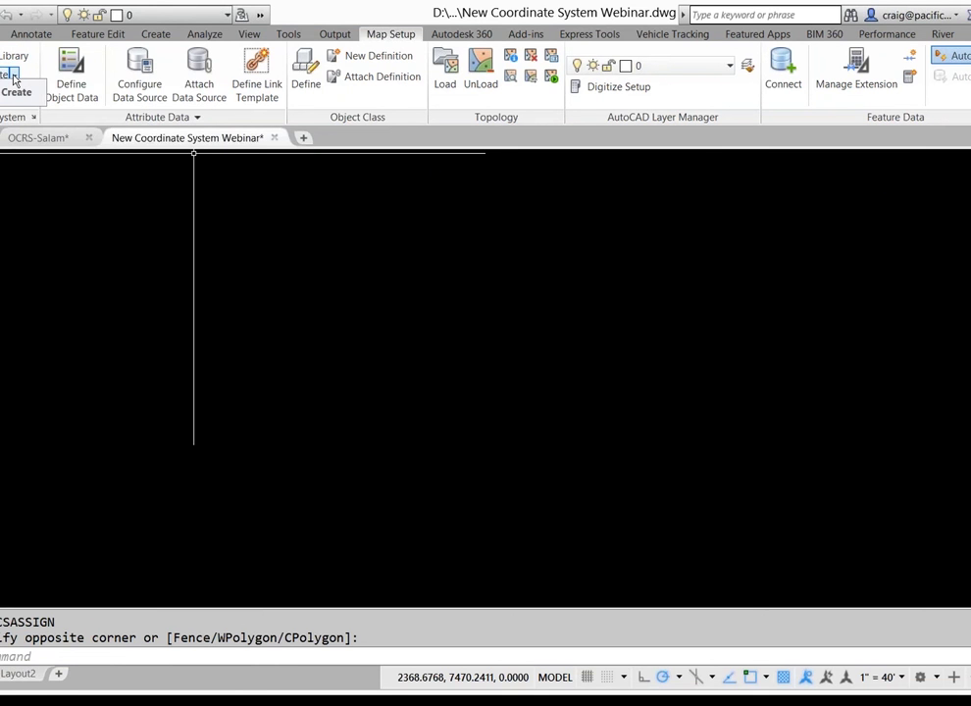
click(14, 76)
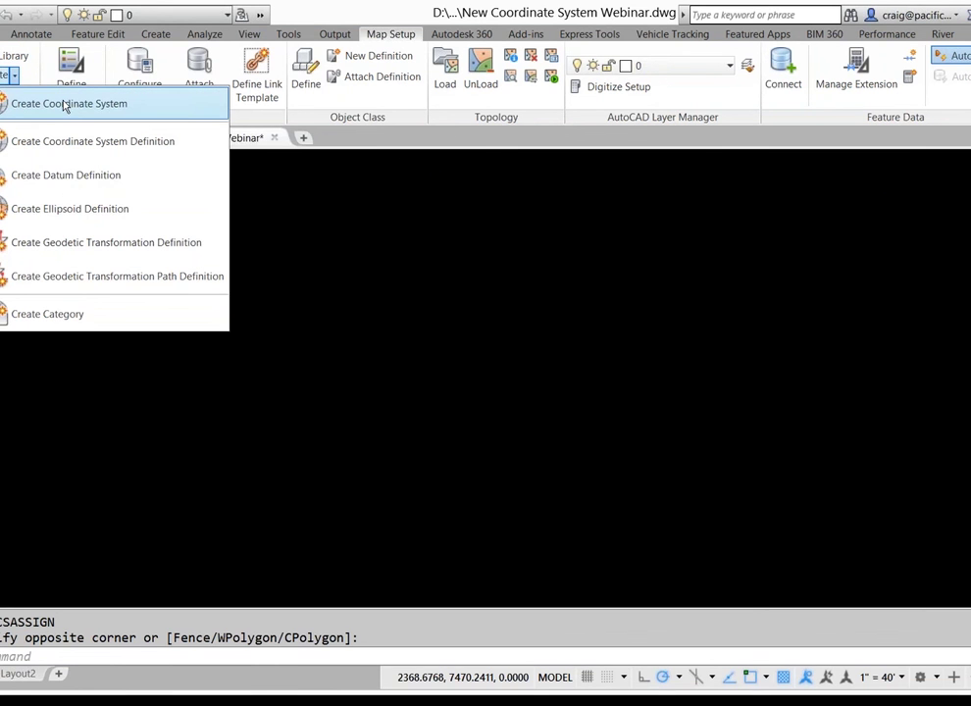
click(206, 215)
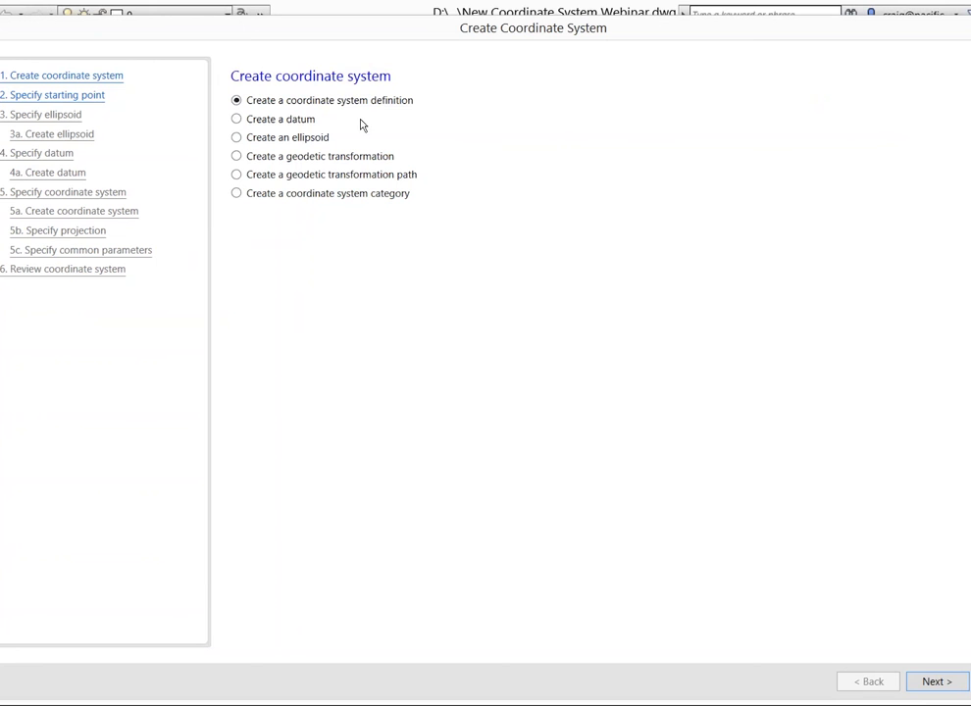
Choose a coordinate system definition that starts from an existing coordinate system
click(931, 682)
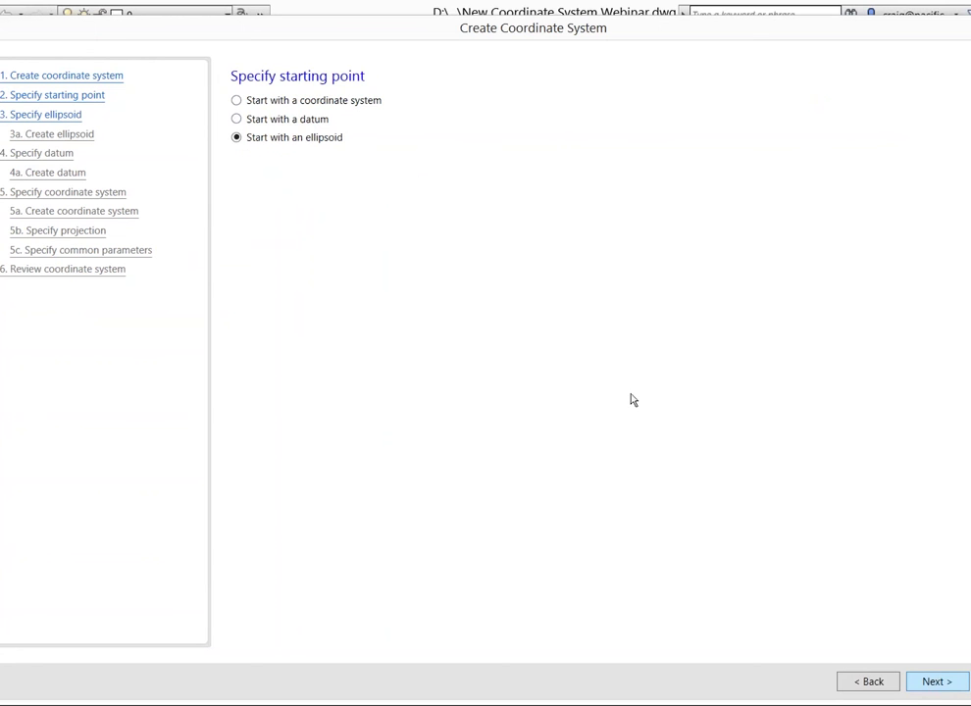
click(237, 101)
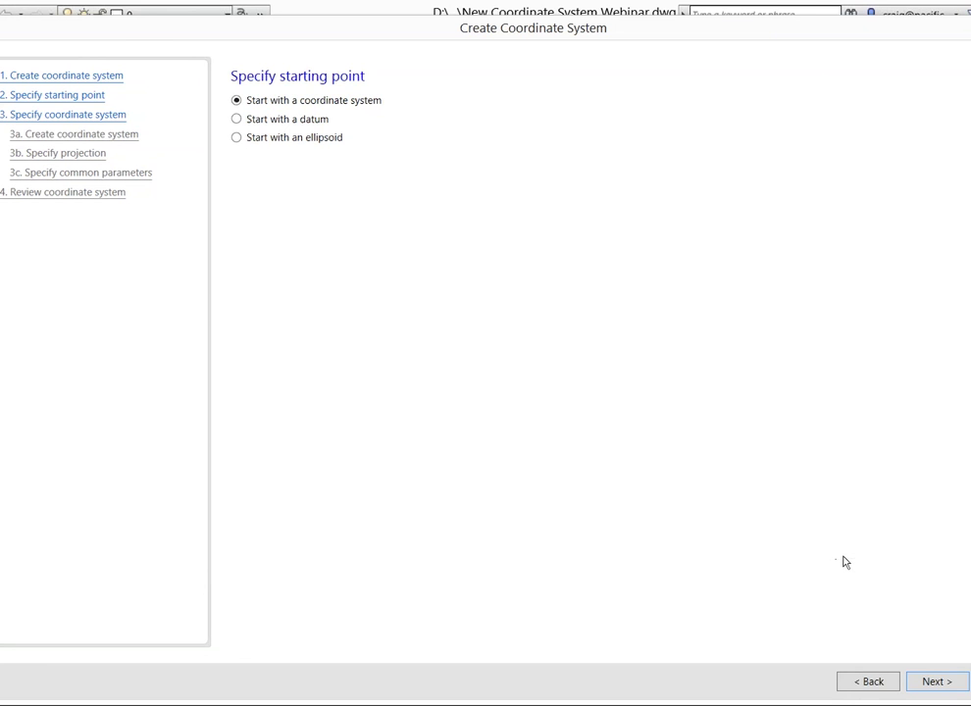
click(937, 682)
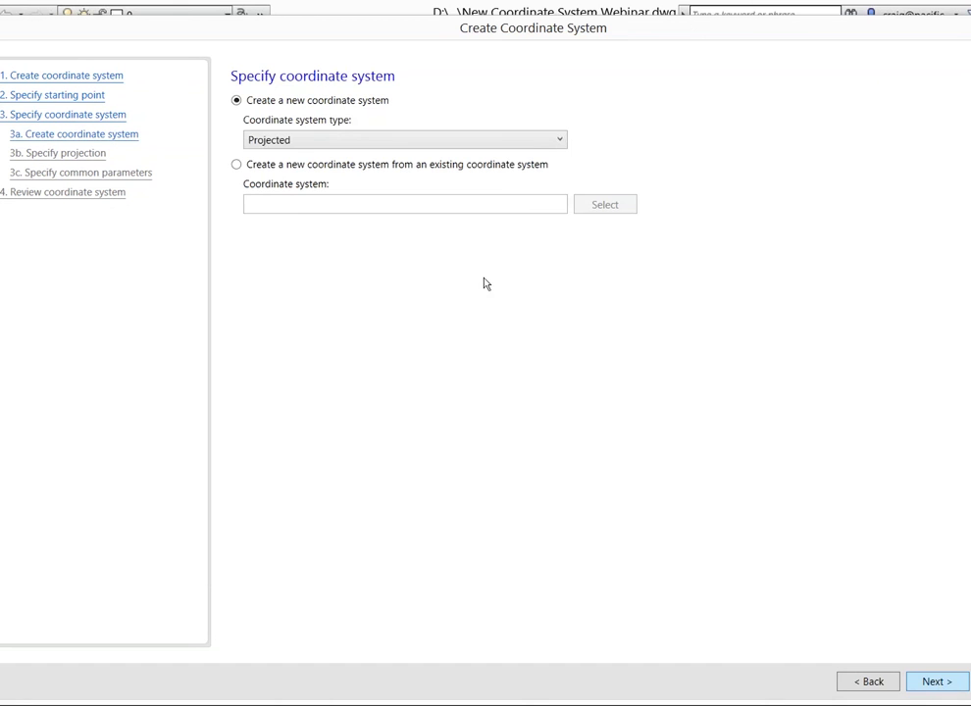
Keep the Projected type and pick OR83-NIF from the library as the base system
click(316, 139)
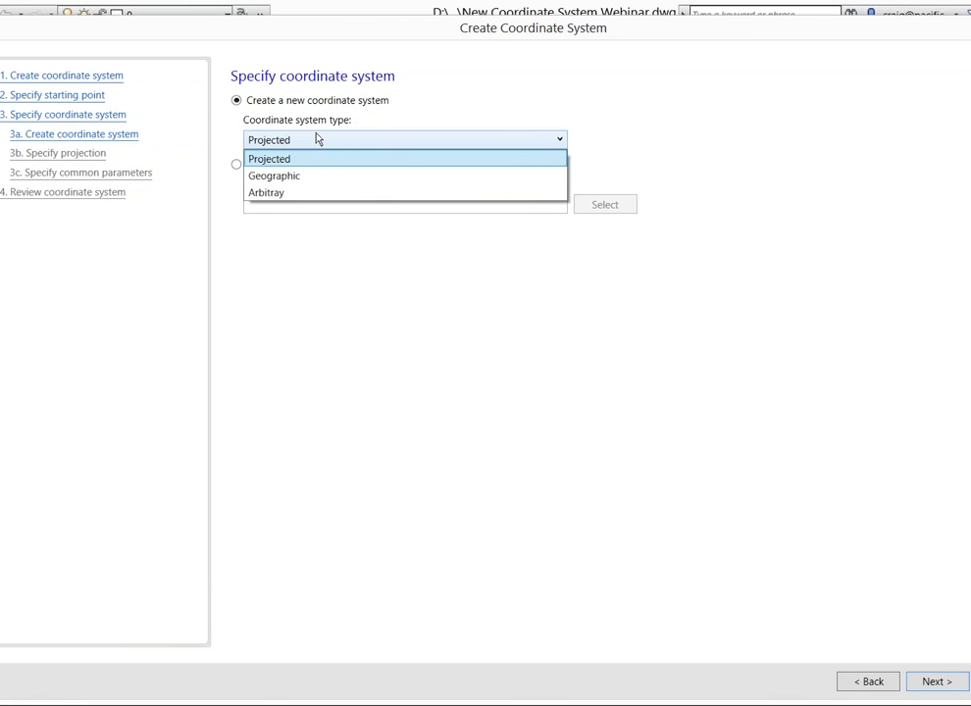
click(285, 158)
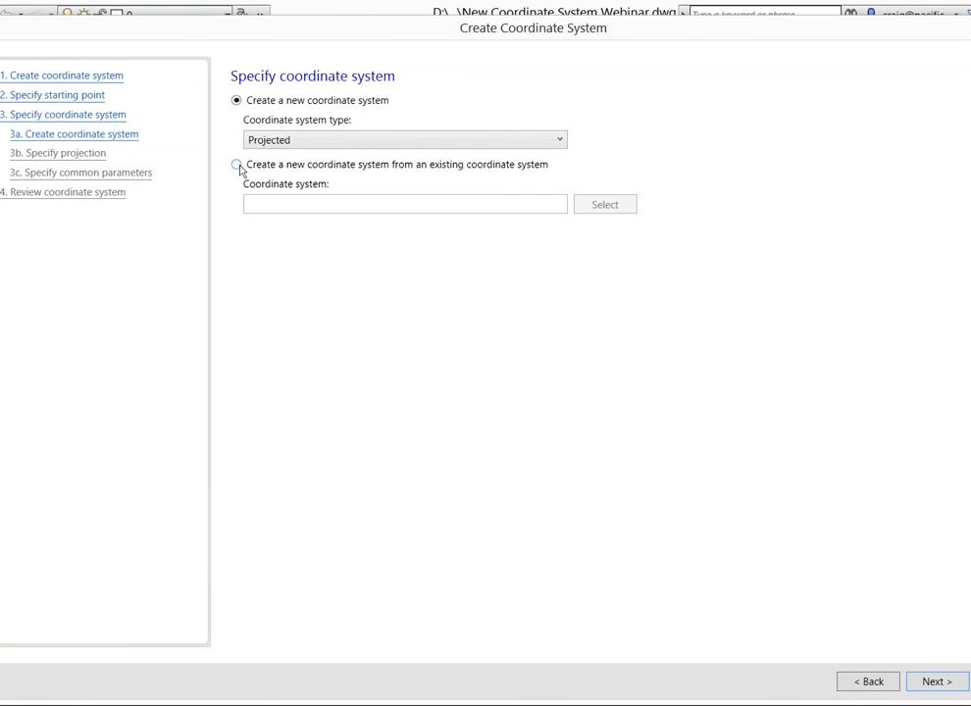
click(238, 166)
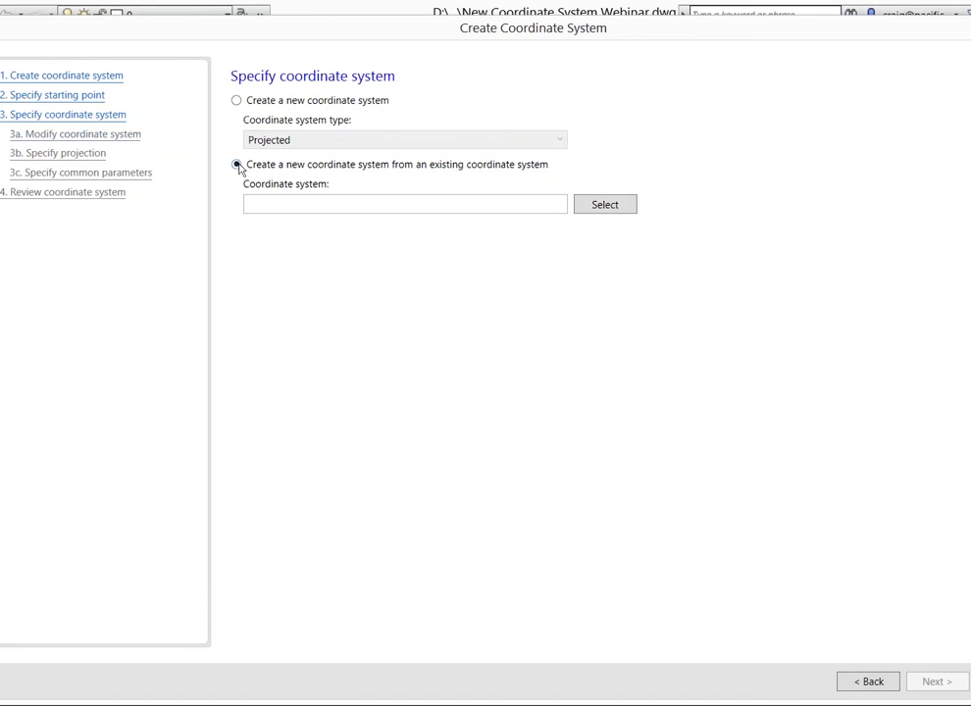
click(608, 206)
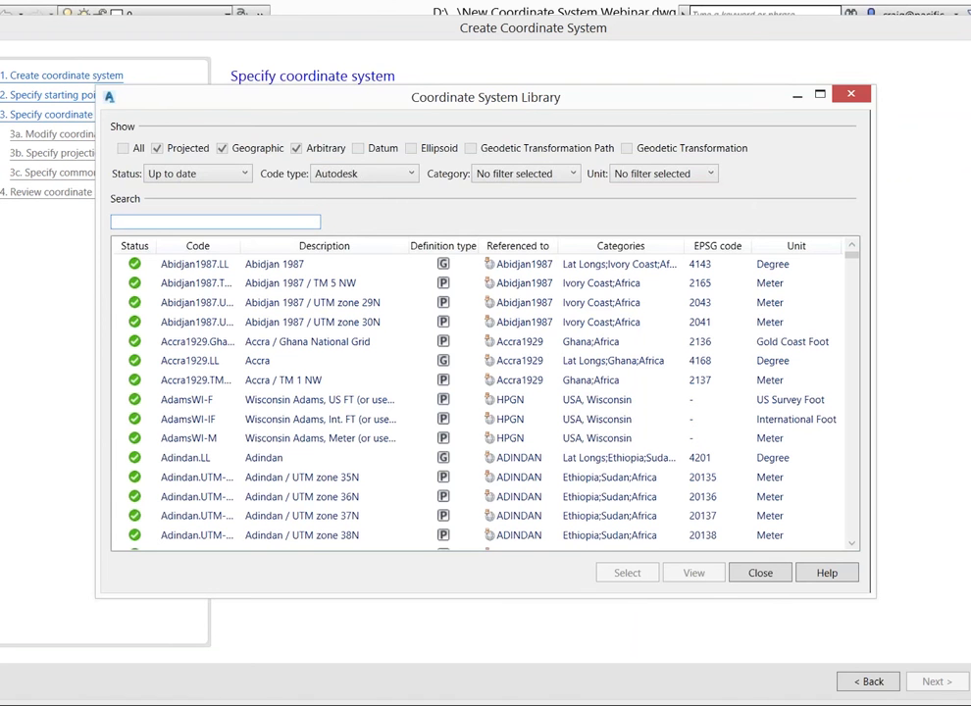
text(or83)
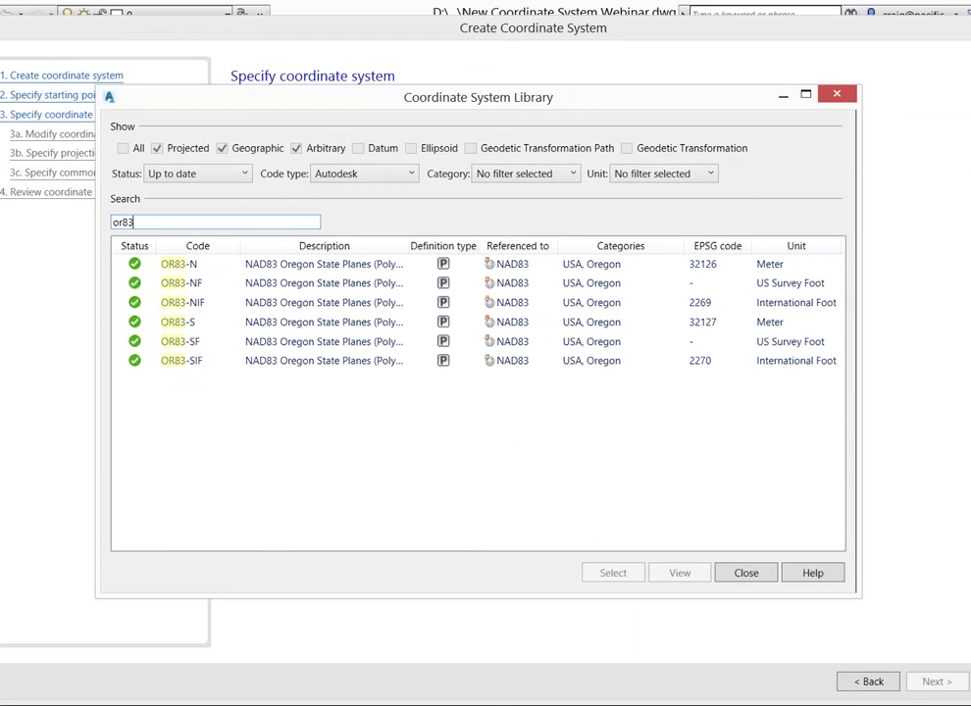
click(181, 306)
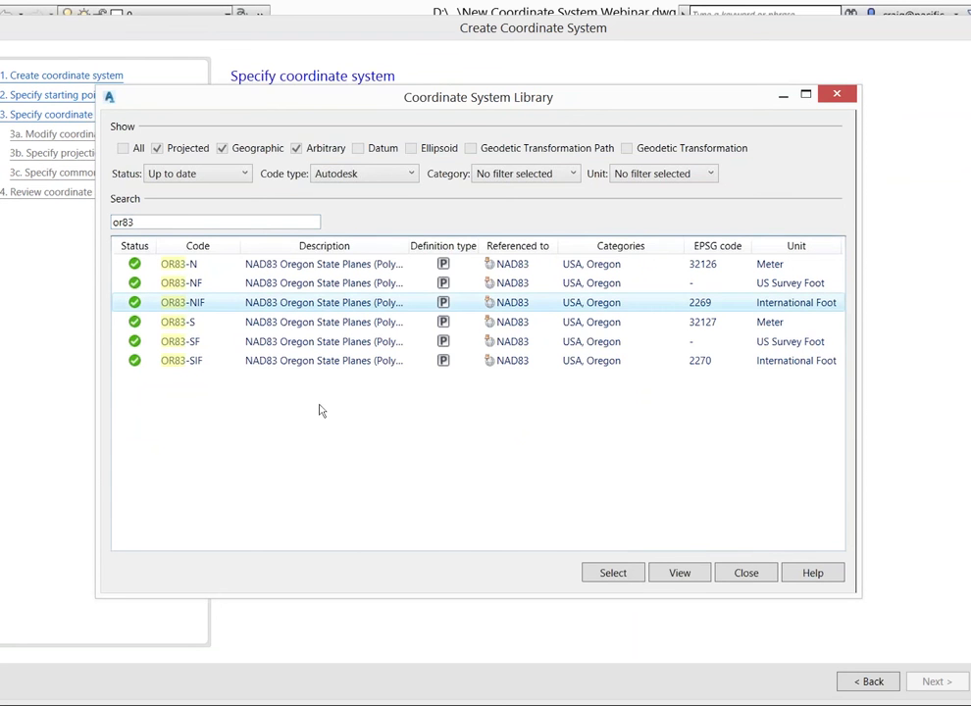
click(613, 574)
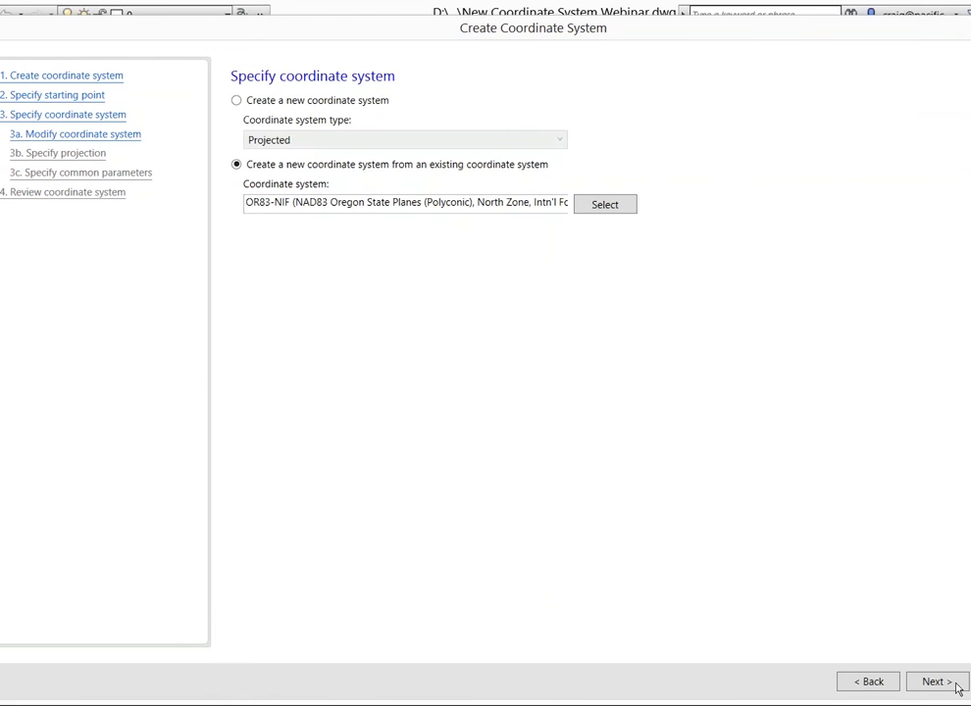
click(956, 687)
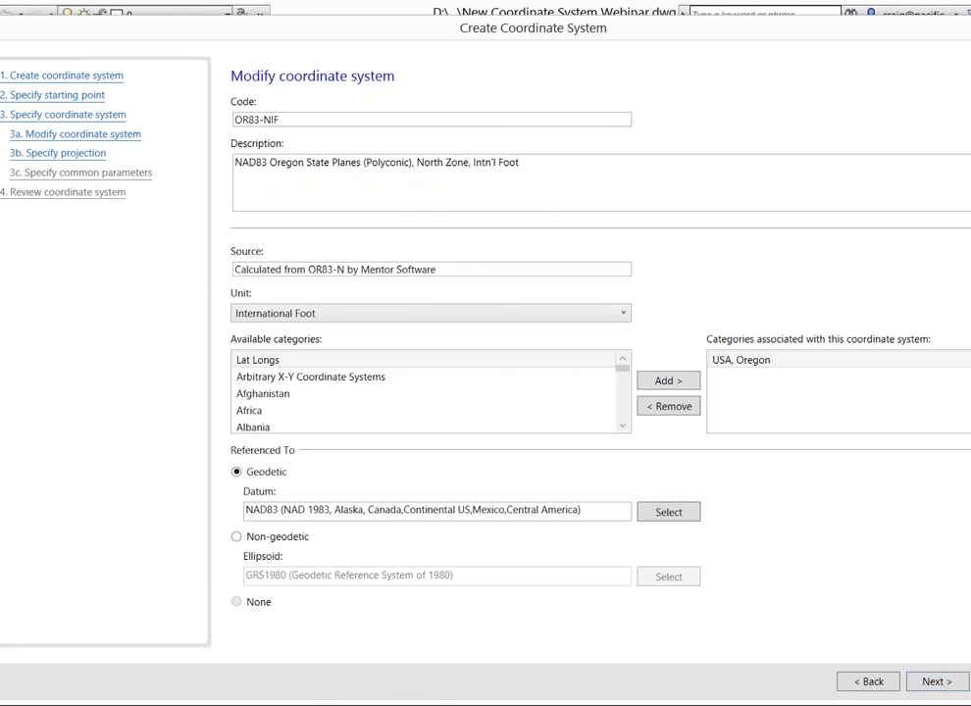
Overwrite the code OR83-NIF with 'OCRS Salem IF'
triple_click(292, 119)
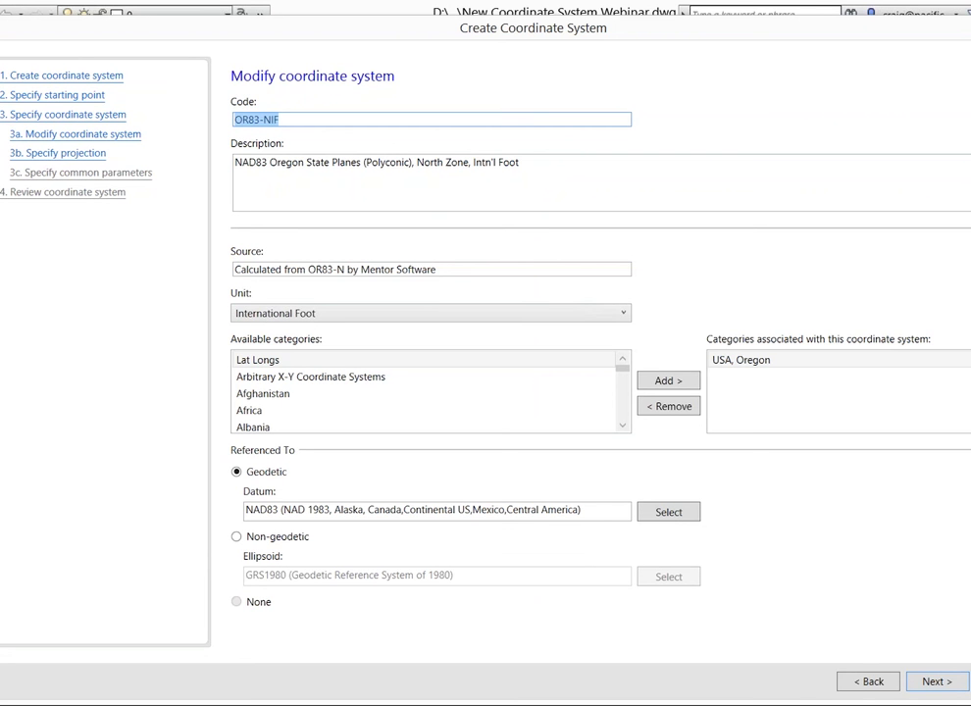
text(OCRS Sa)
text(IF)
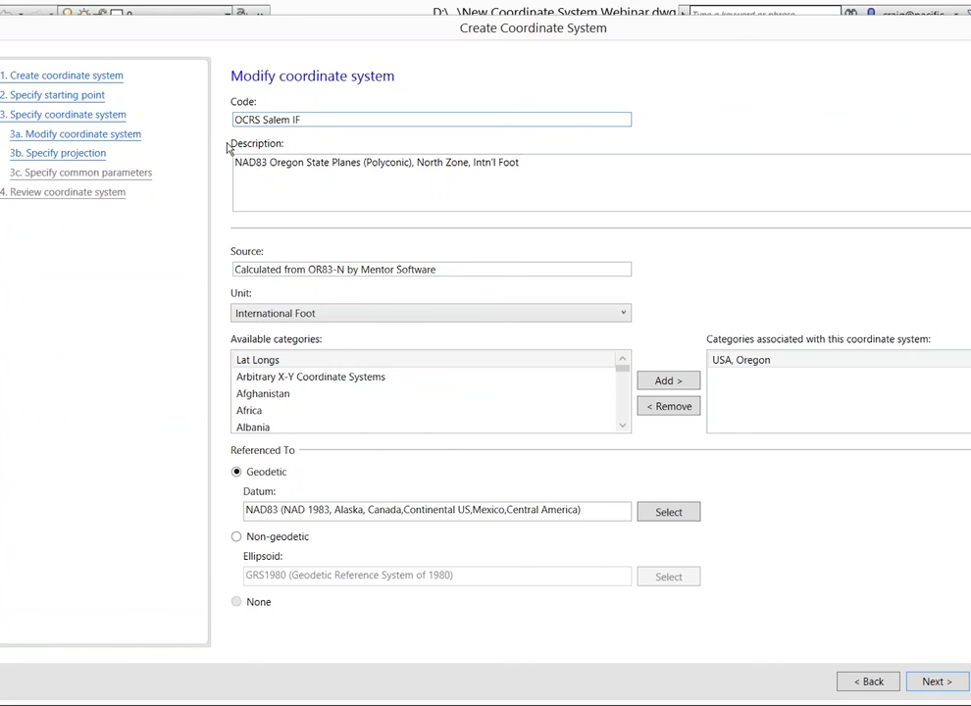
Replace the description's leading 'NAD83 Oregon State Planes' wording with 'OCRS SALEM'
click(534, 164)
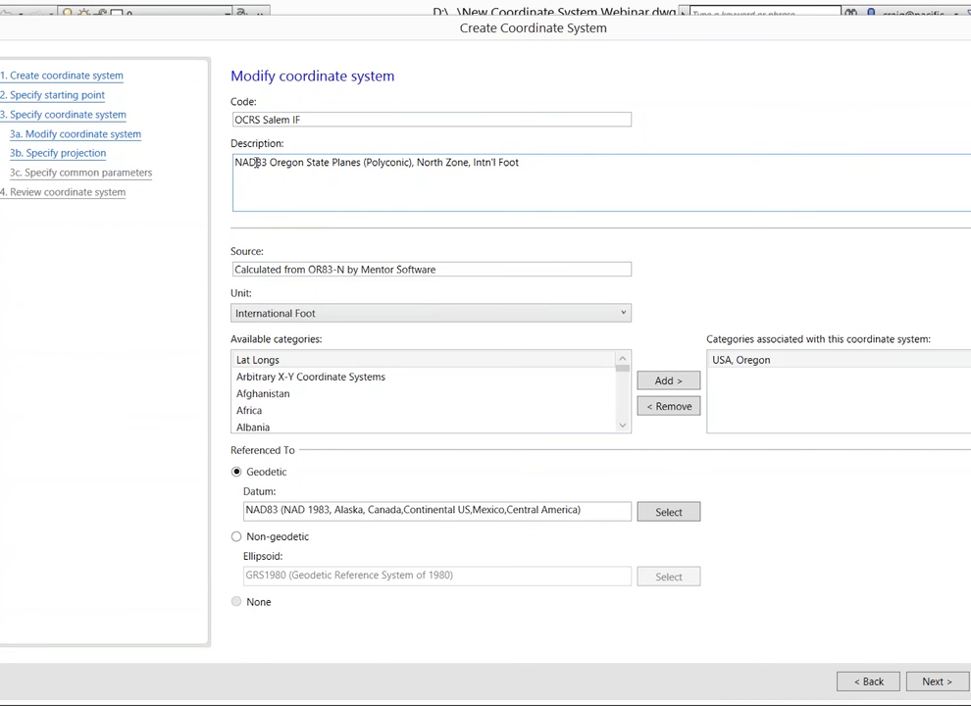
double_click(256, 162)
text(o)
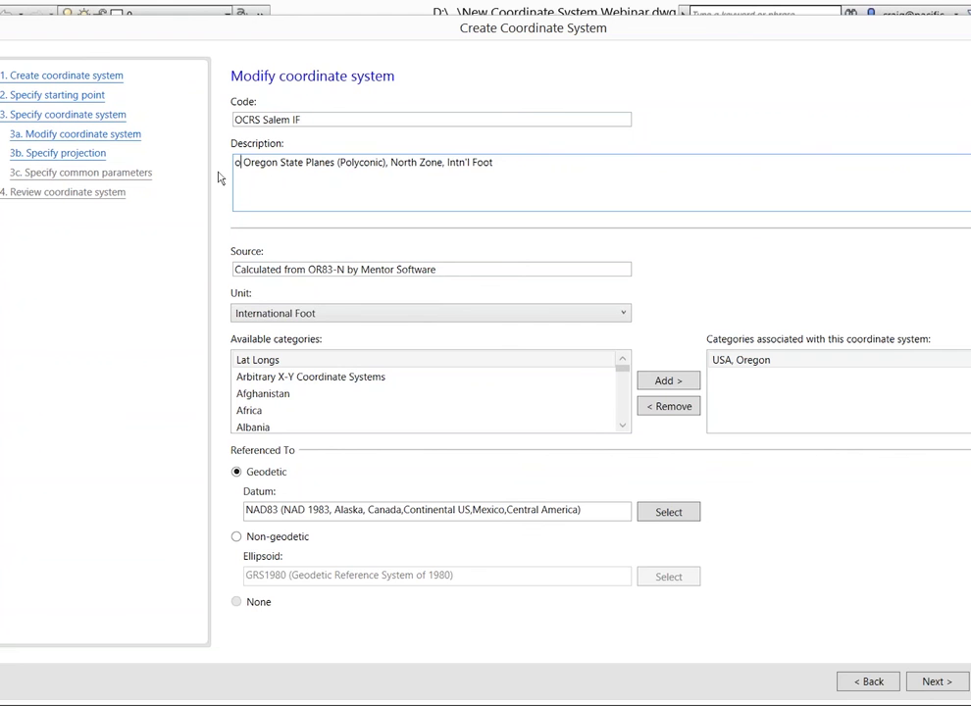
text(crs)
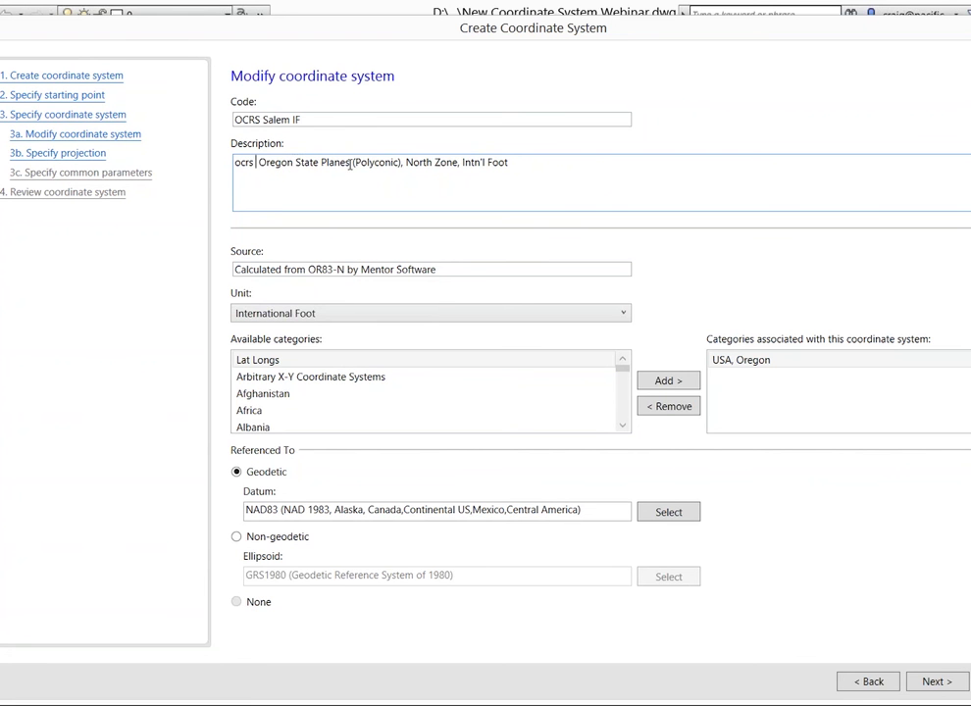
double_click(323, 163)
drag(323, 163, 207, 168)
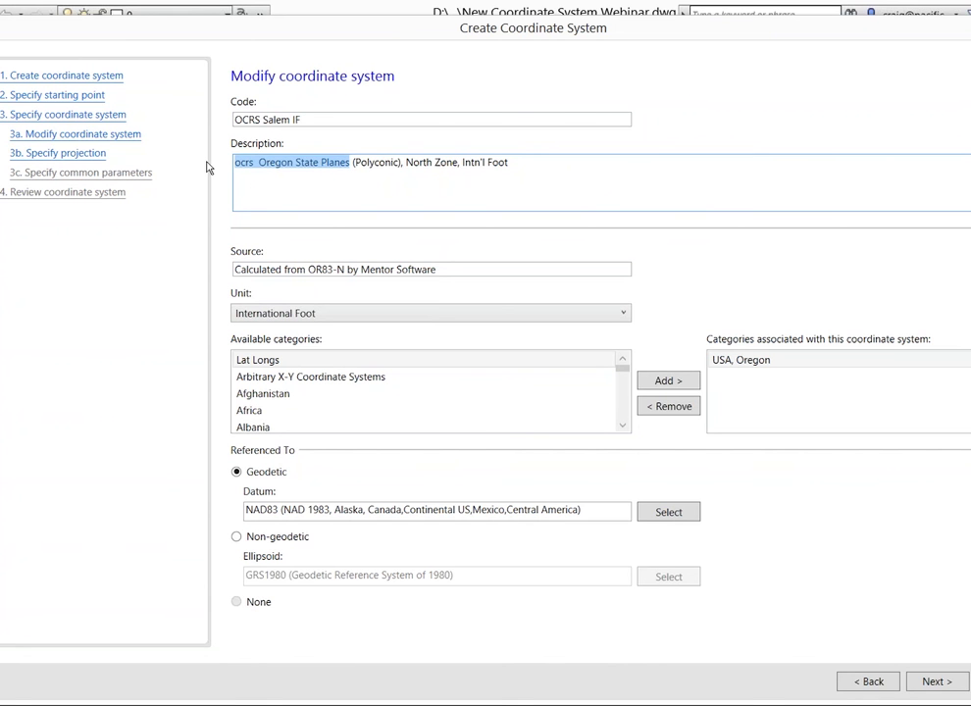
key(BackSpace)
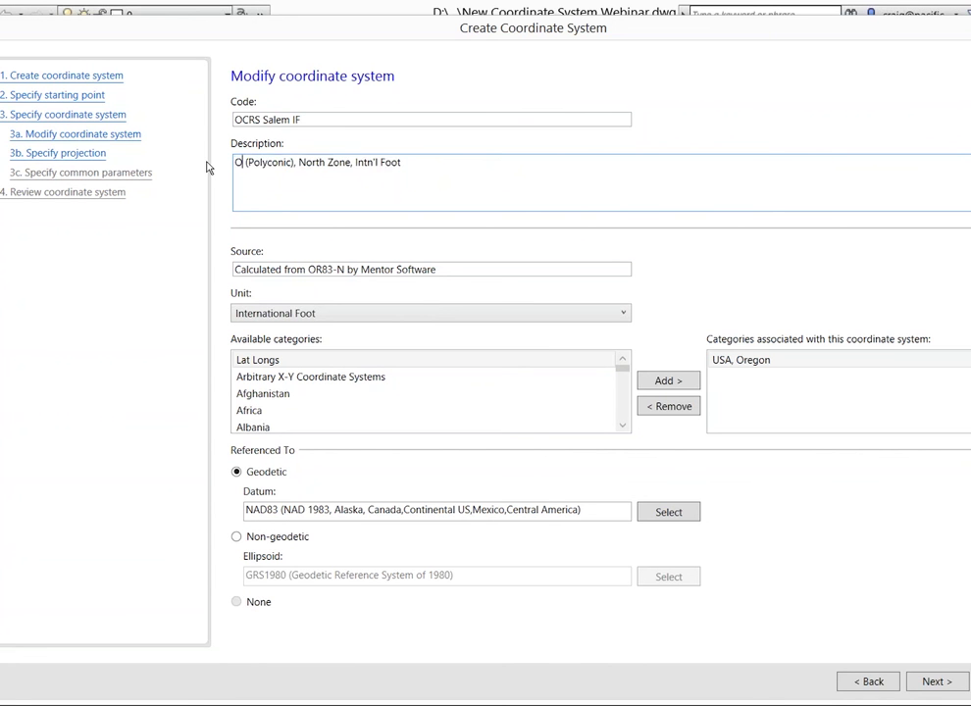
text(OCRS)
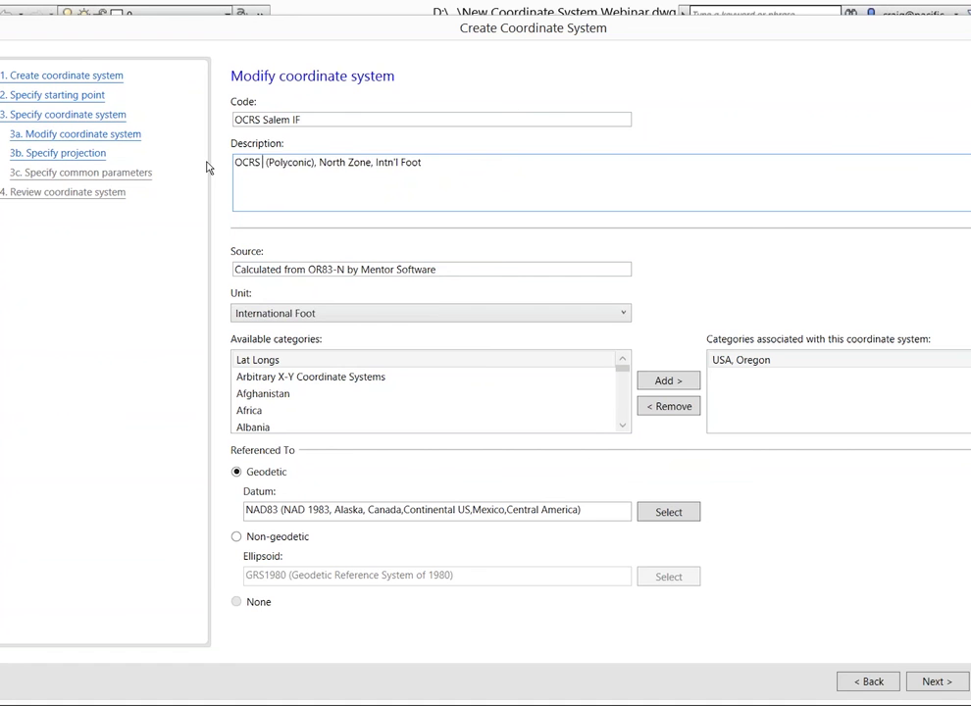
text( SALEM)
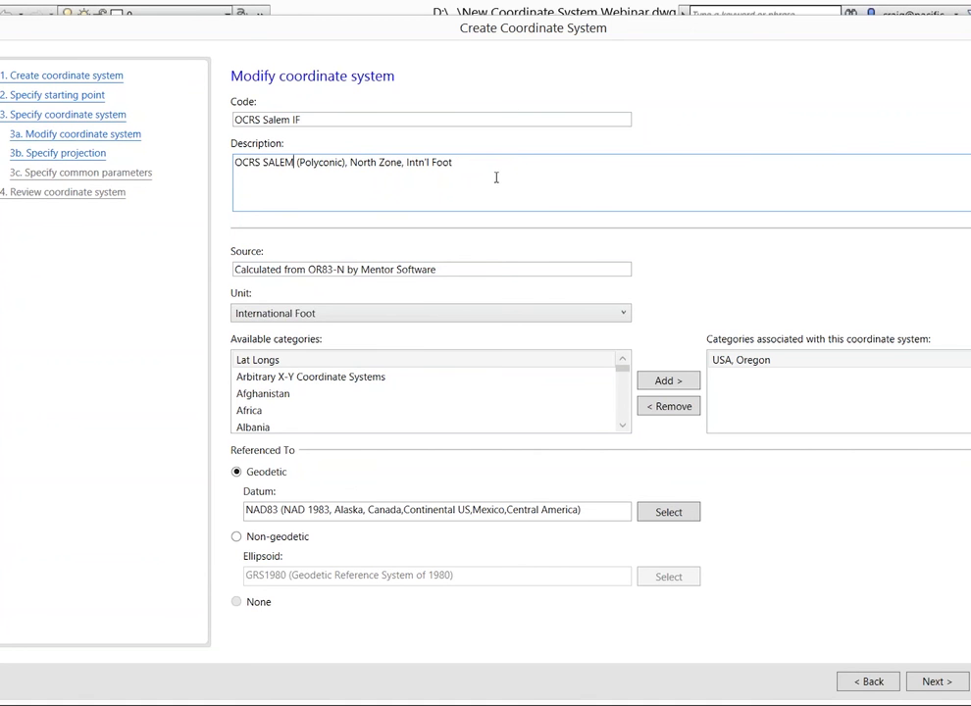
click(348, 316)
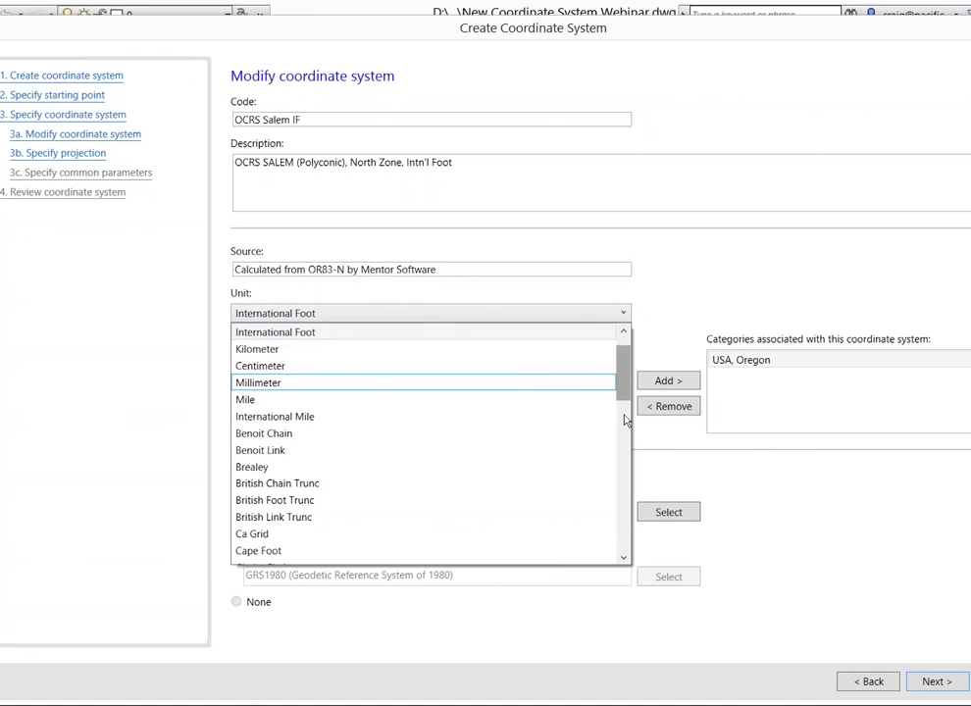
scroll(625, 420, down, 15)
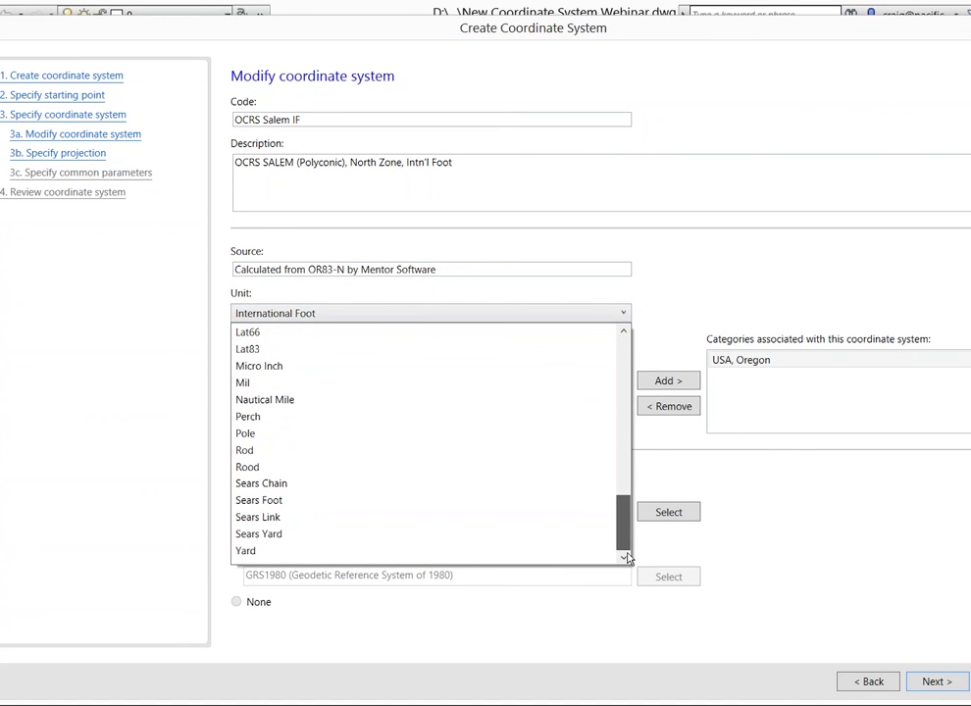
scroll(628, 417, up, 15)
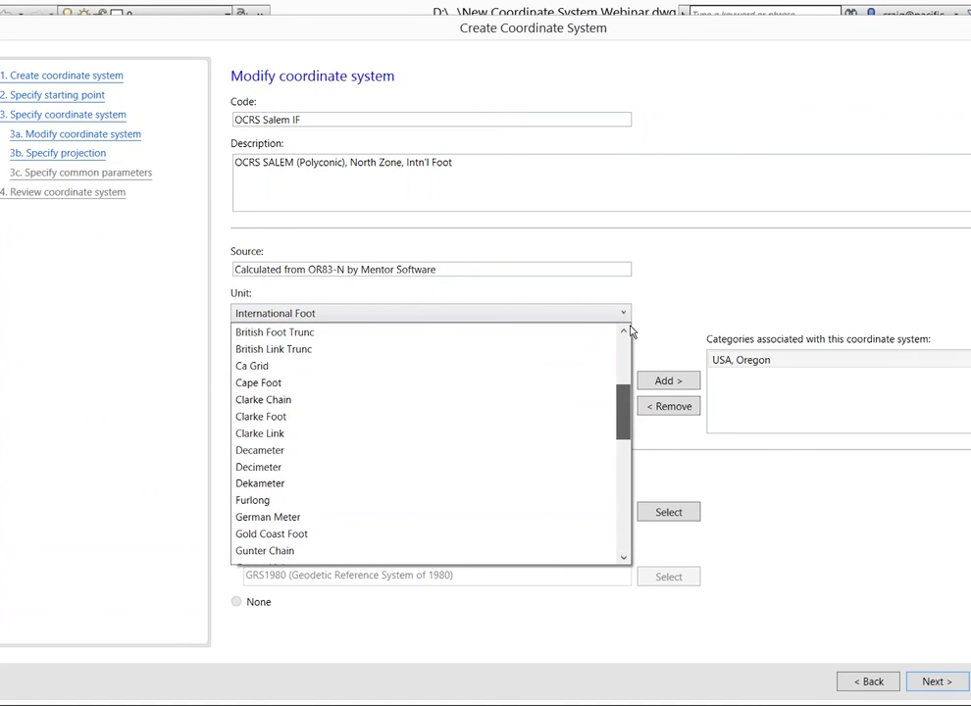
click(326, 297)
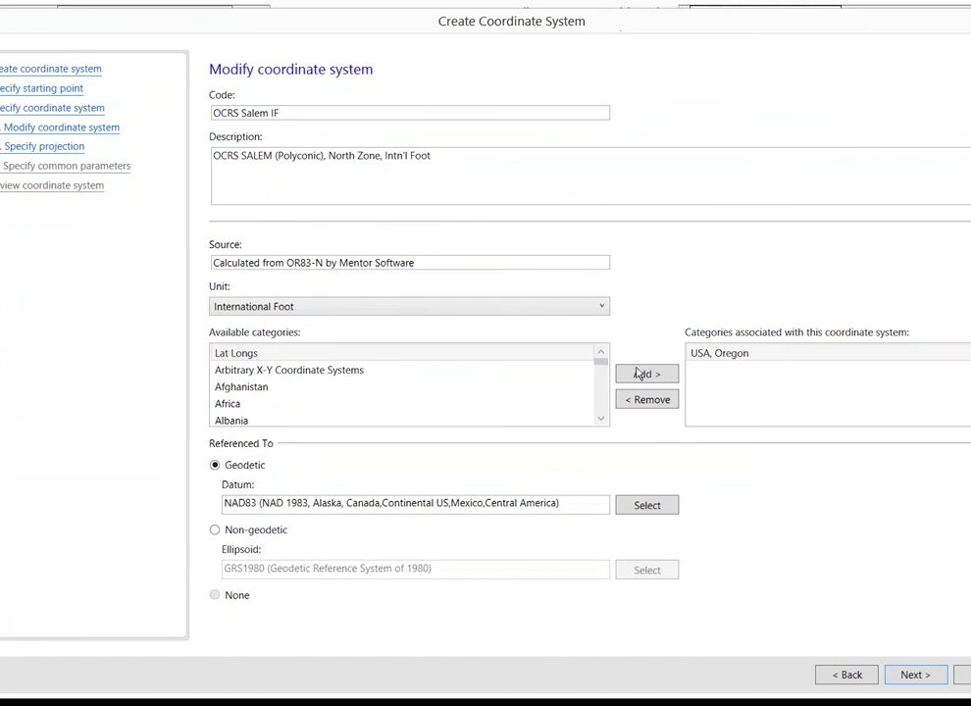
Change the projection from Lambert Conformal Conic to Transverse Mercator, accepting the warning
click(908, 676)
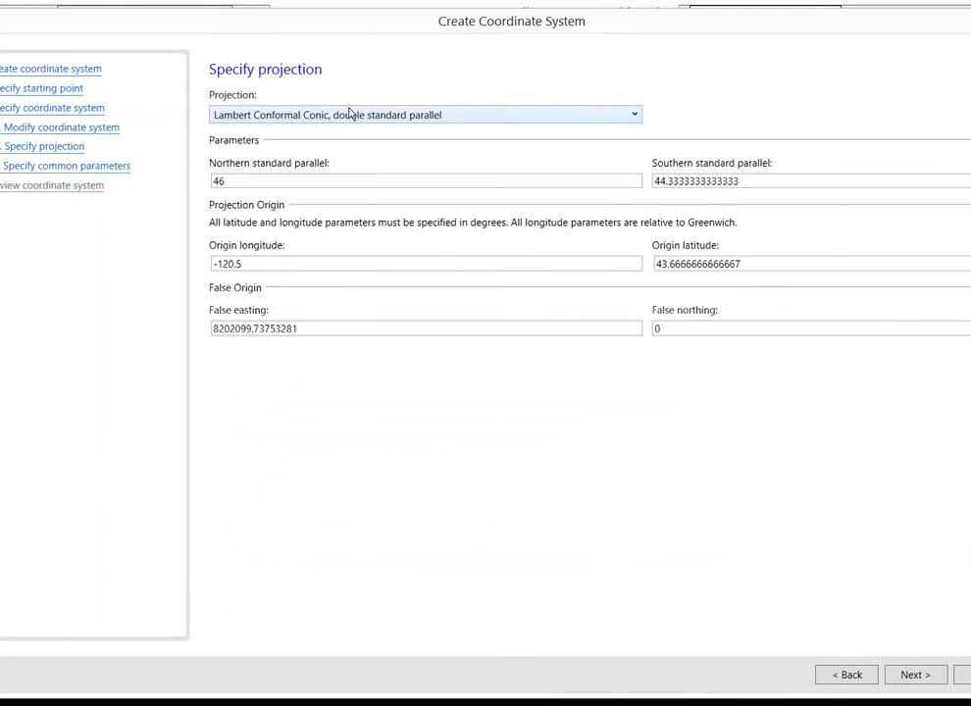
click(447, 115)
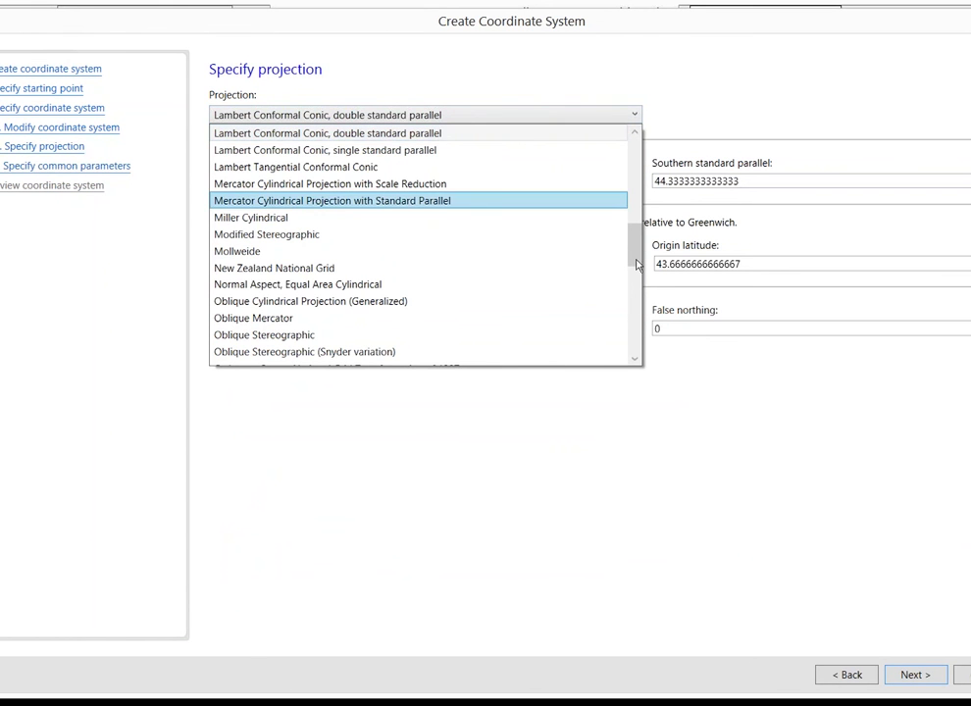
scroll(441, 305, down, 8)
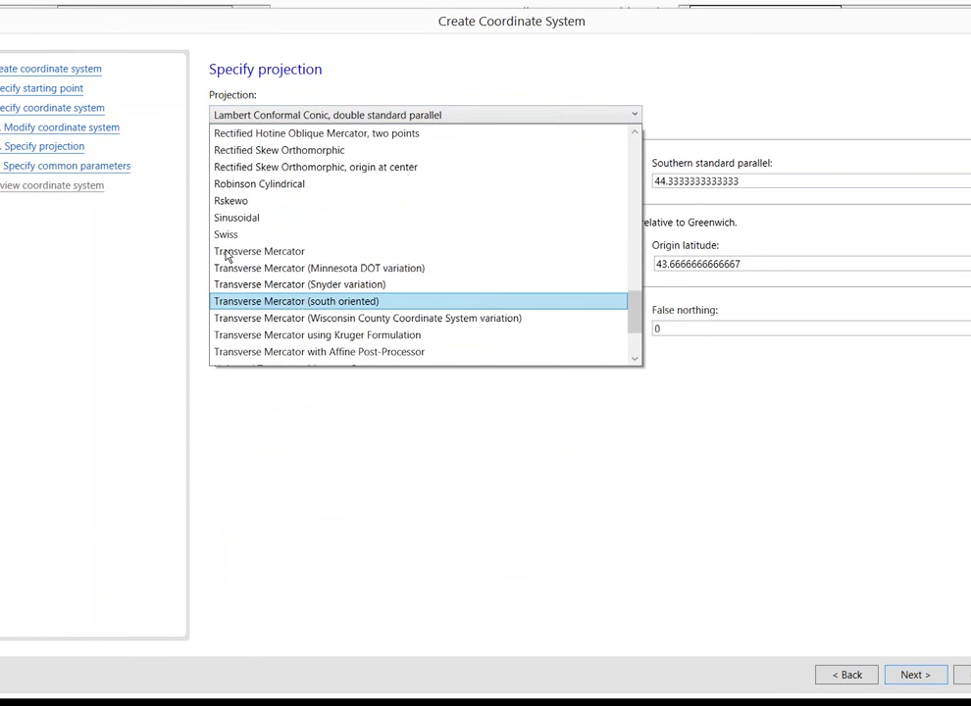
click(227, 254)
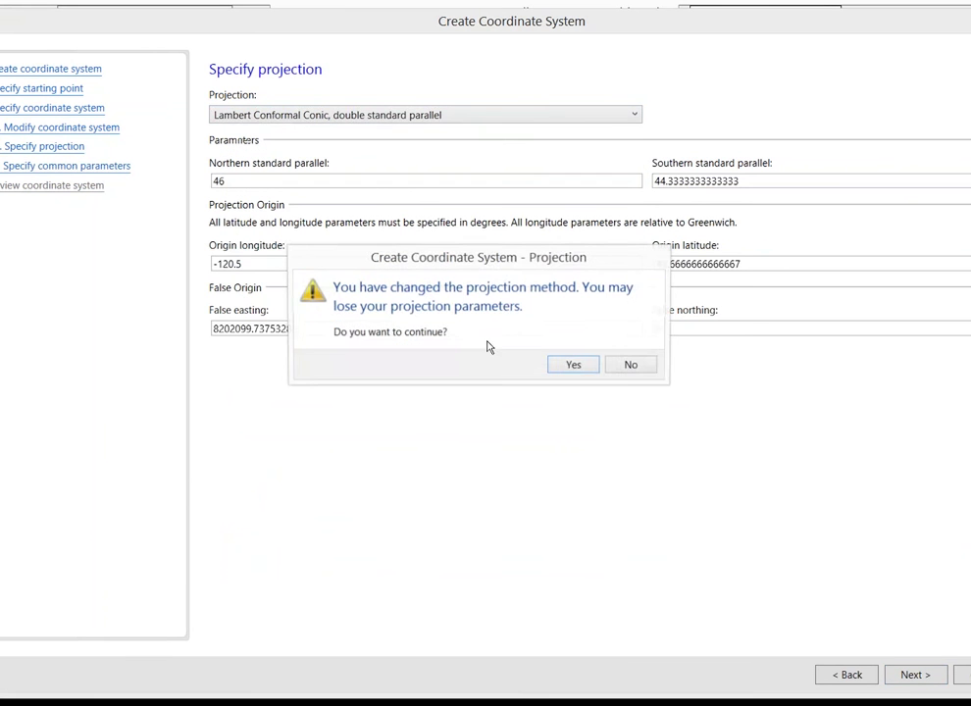
click(574, 365)
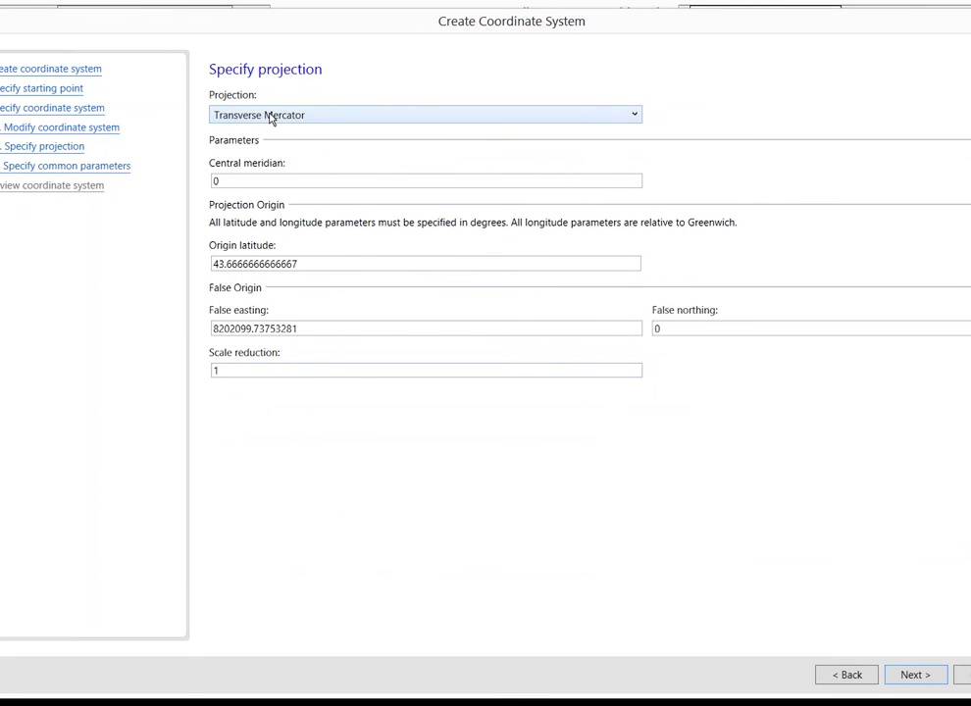
click(830, 674)
Copy False Easting 164041.994750655 from the Word notes into the wizard's False easting field
key(alt+Tab)
drag(596, 97, 708, 62)
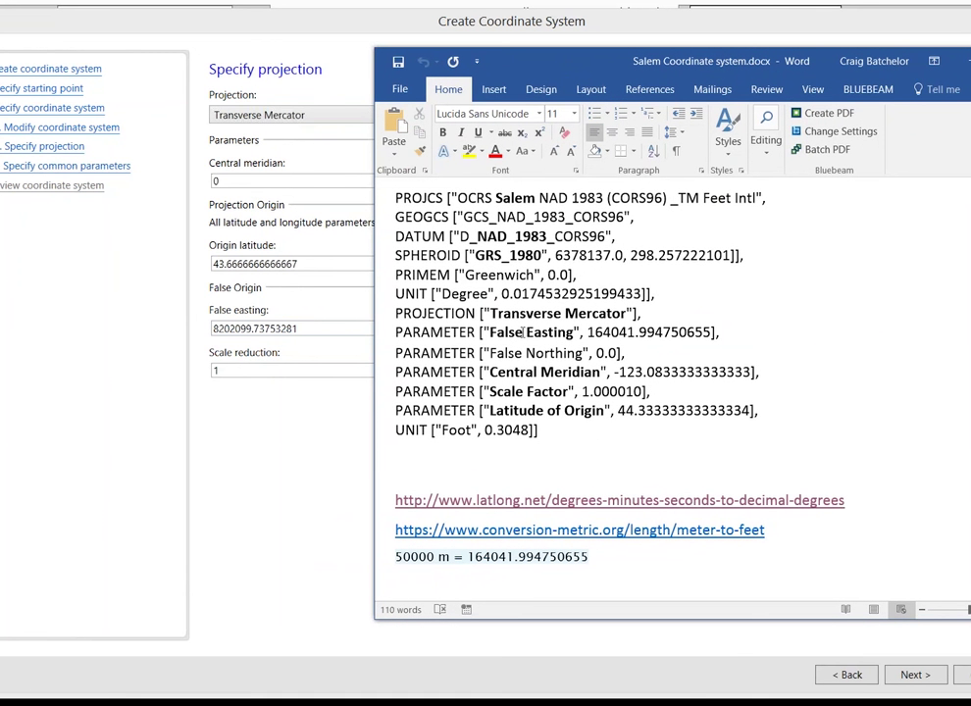
double_click(647, 333)
key(ctrl+c)
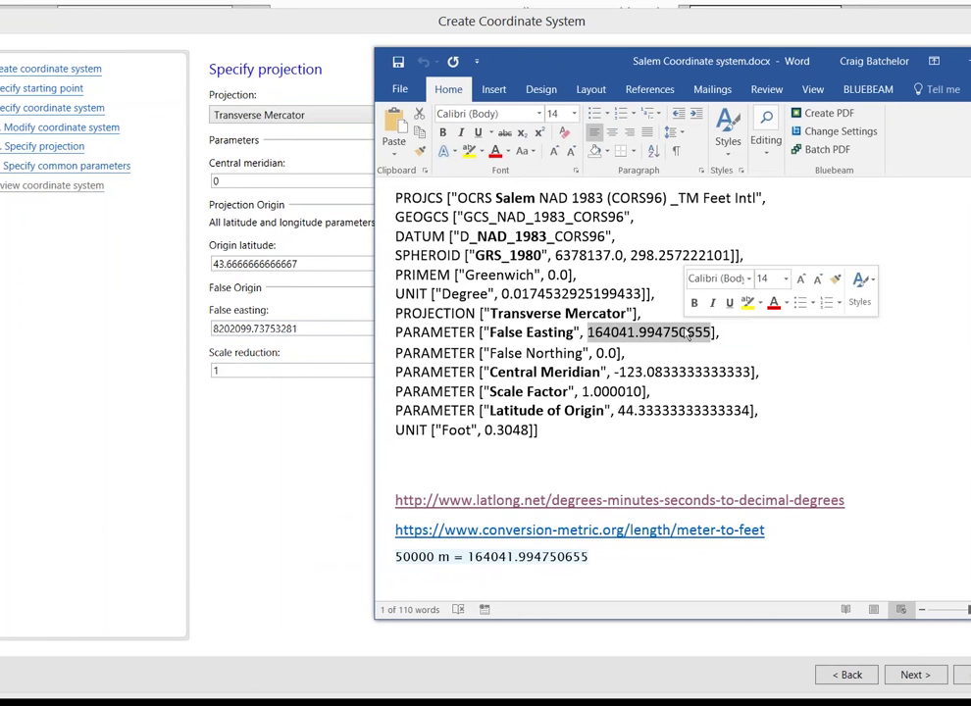
click(95, 333)
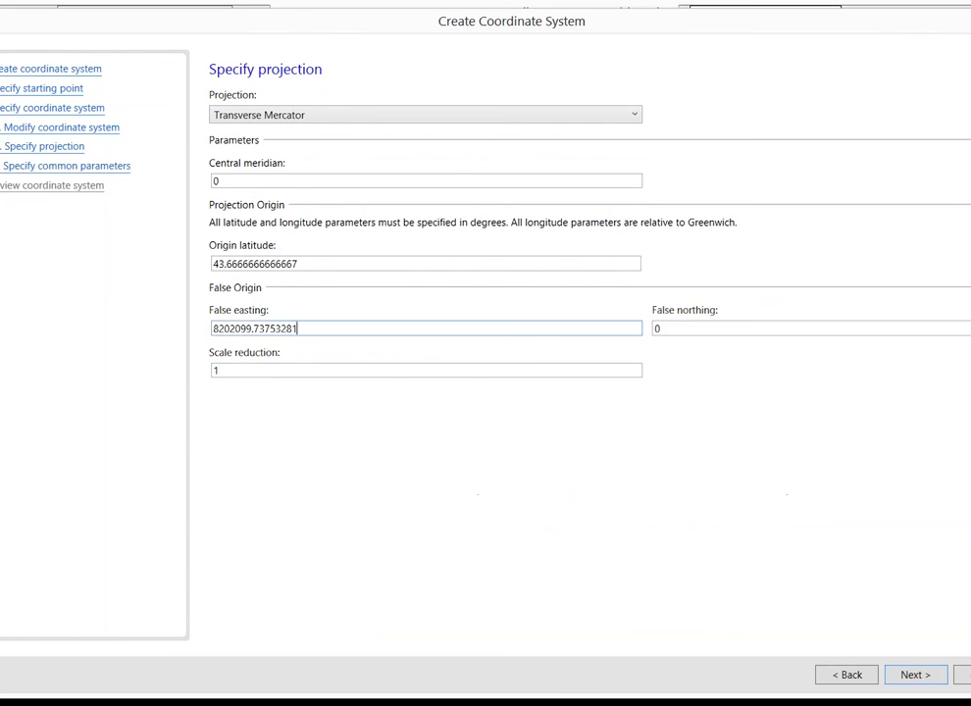
key(ctrl+v)
Copy the Central Meridian value -123.0833333333333 from the Salem notes
key(alt+Tab)
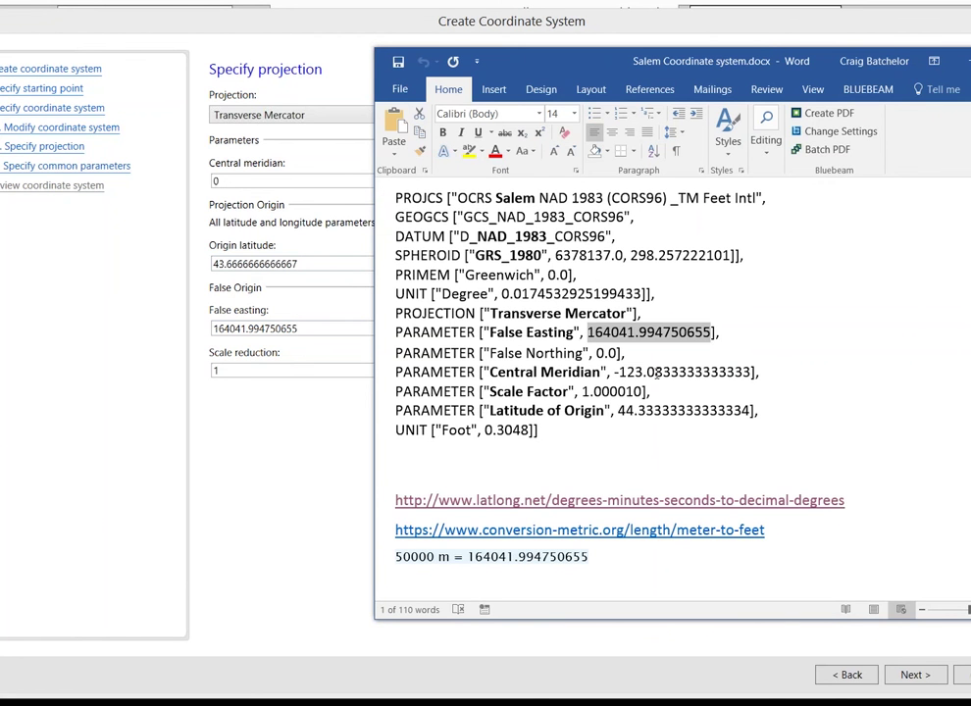
double_click(655, 372)
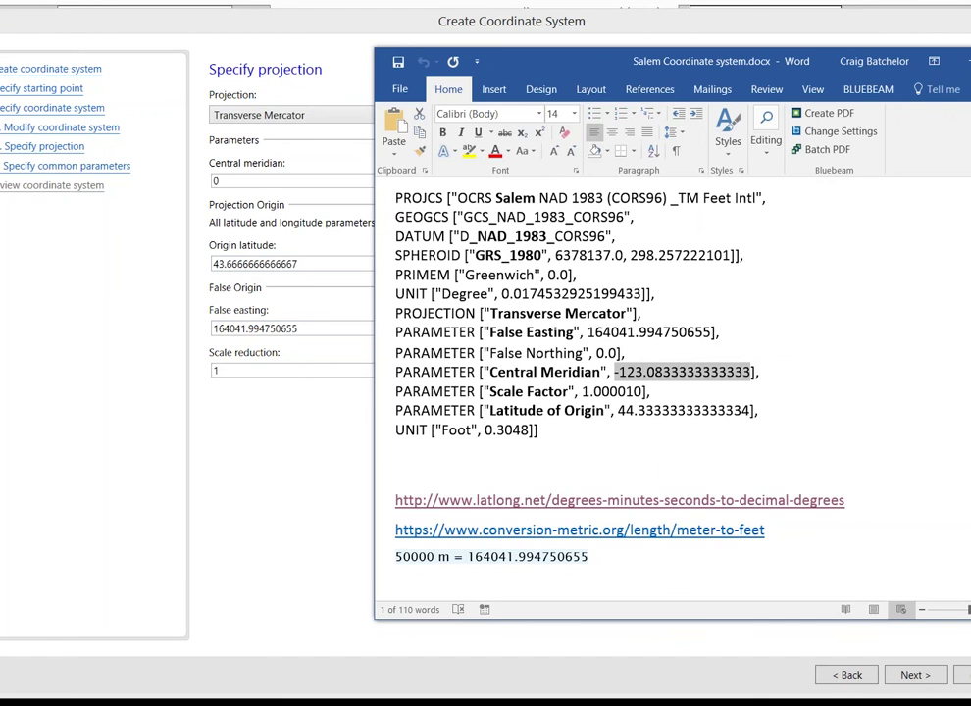
click(145, 199)
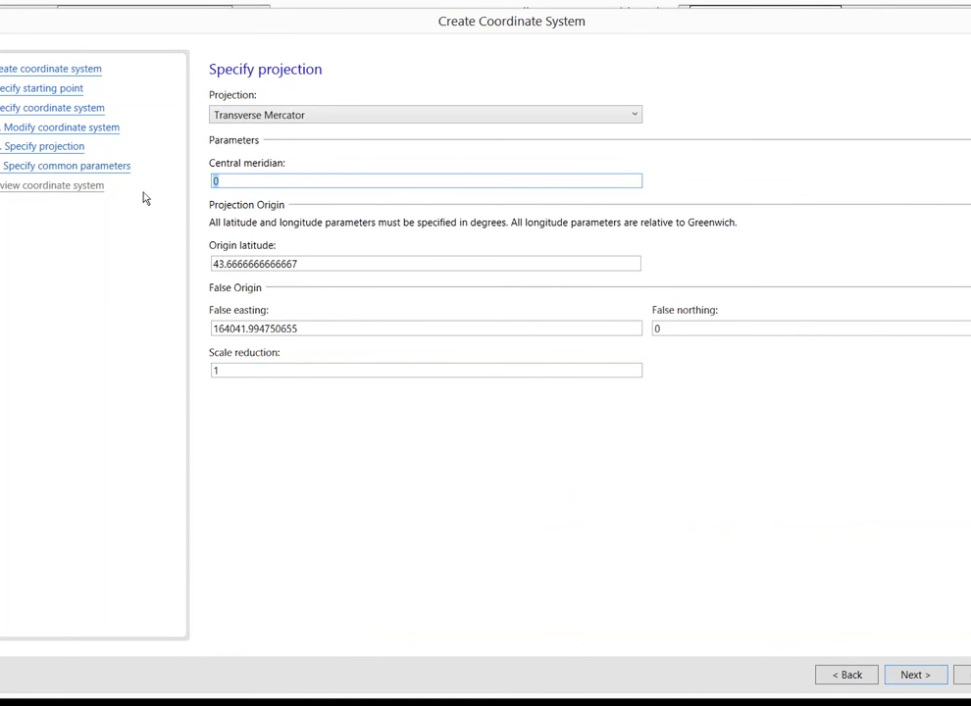
Type -123.083333333333 into the Central meridian field
right_click(228, 181)
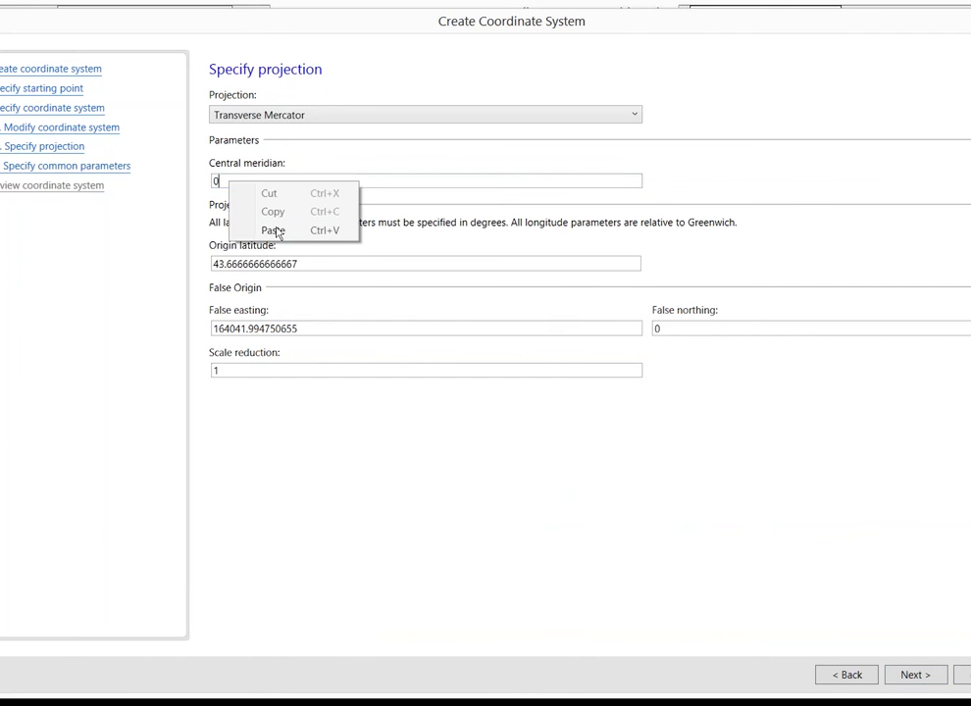
click(272, 230)
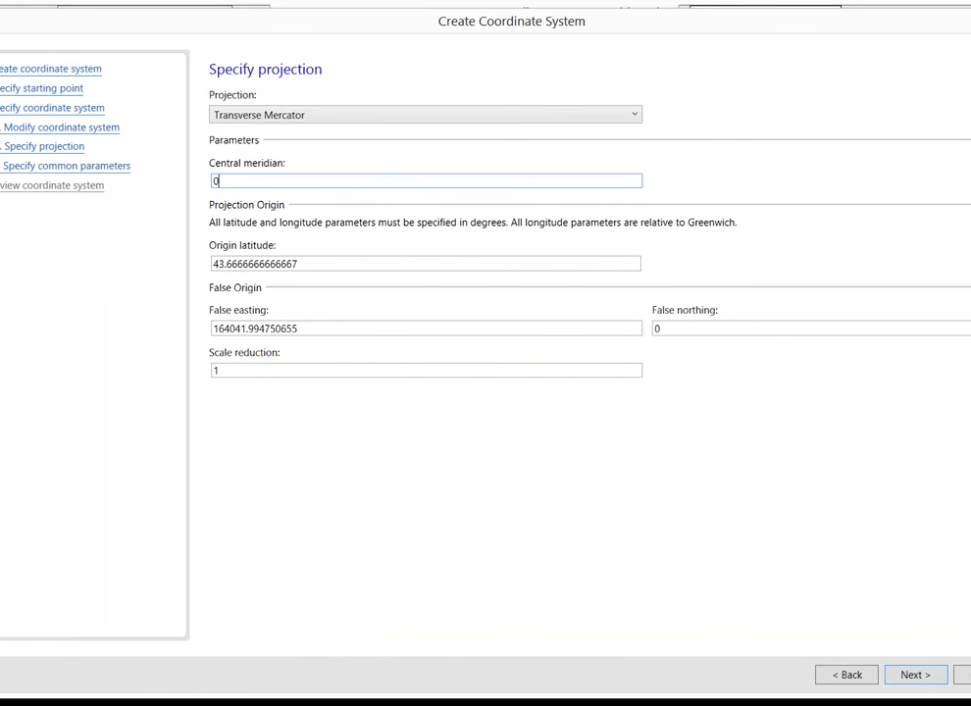
key(alt+Tab)
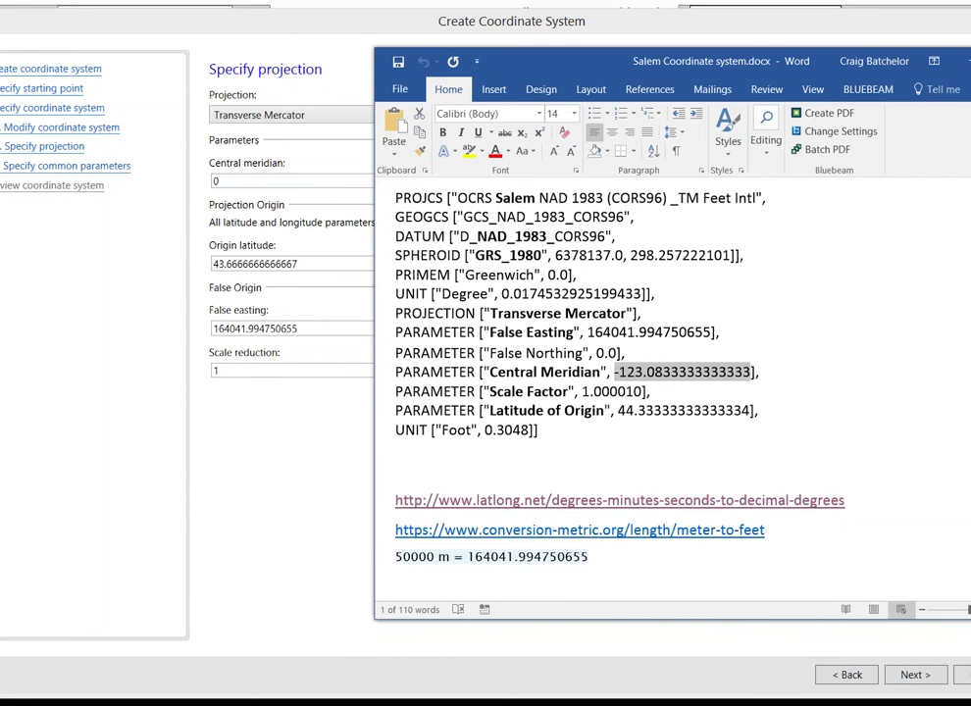
key(alt+Tab)
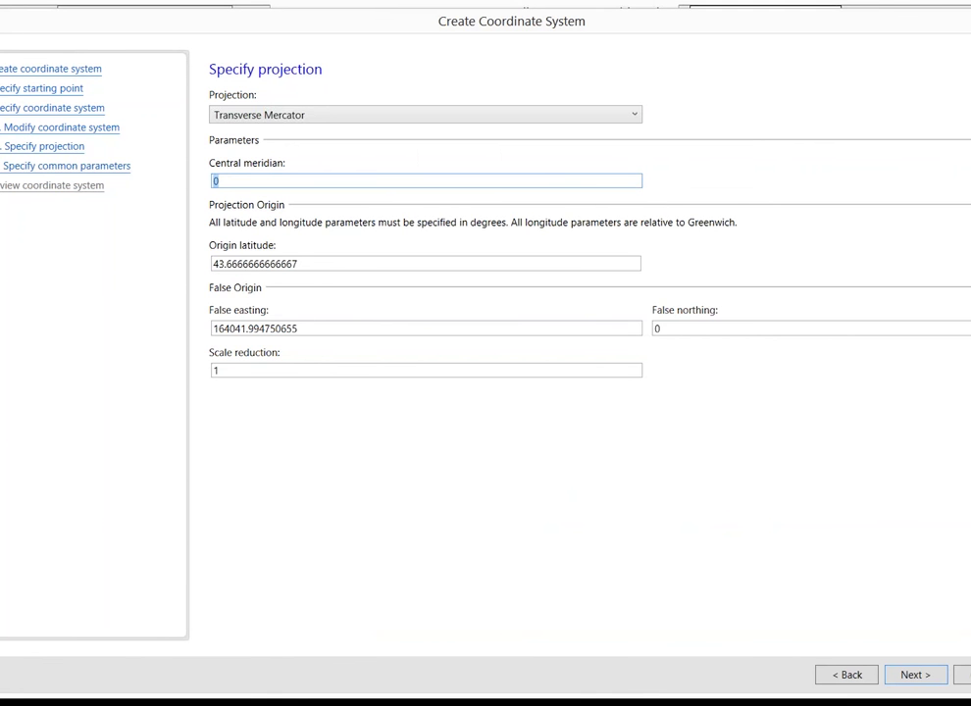
text(-123.083333333333)
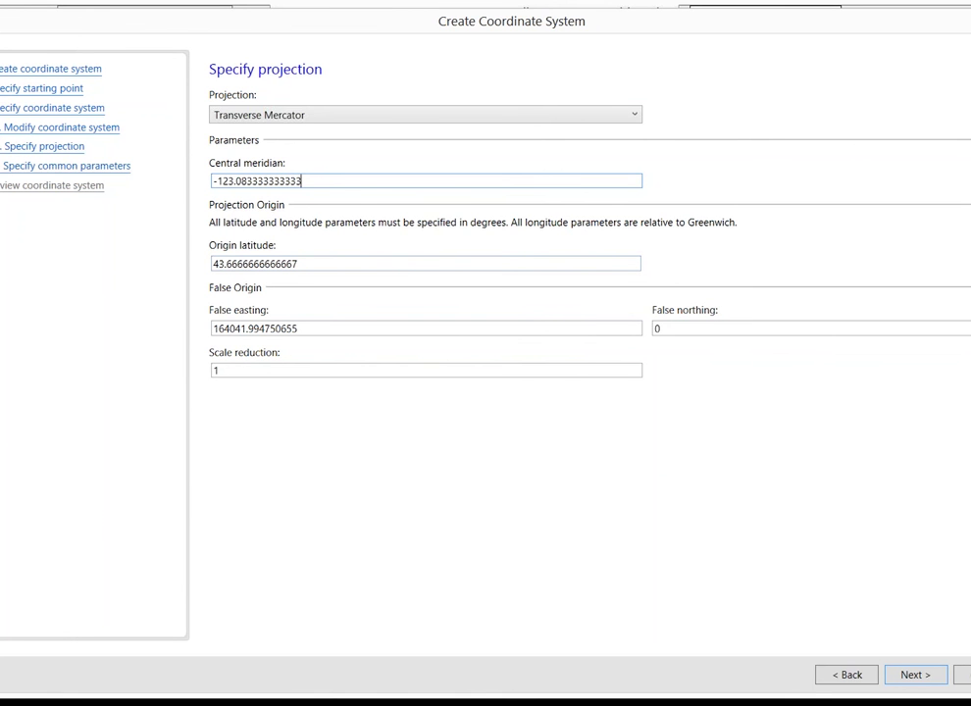
Copy the Latitude of Origin value from the Word coordinate system notes
key(alt+Tab)
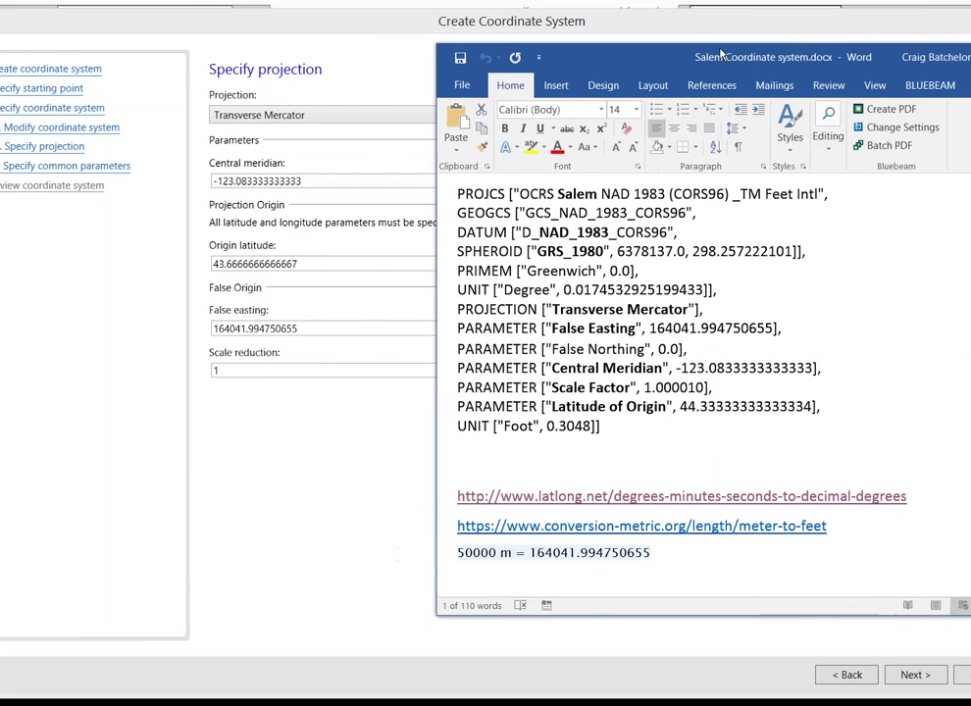
drag(790, 359, 652, 359)
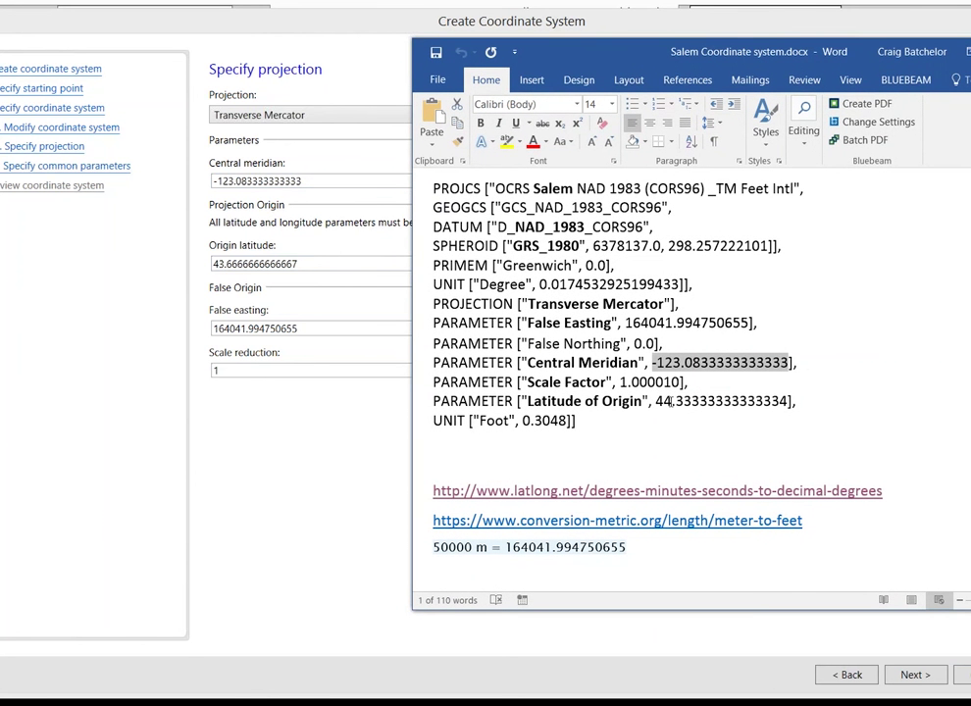
drag(652, 401, 671, 402)
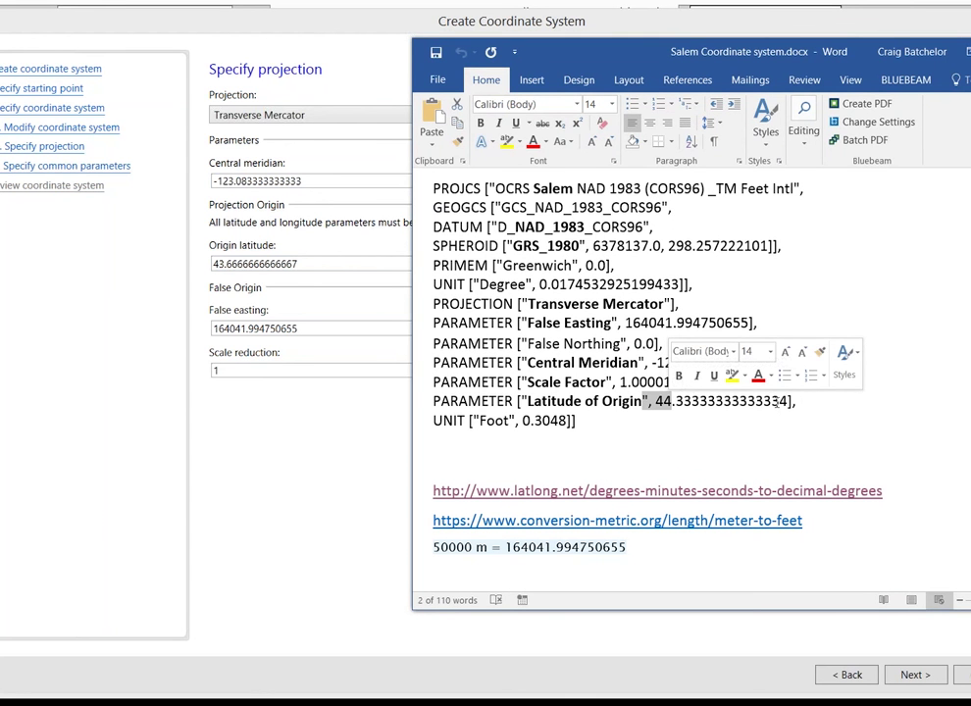
drag(787, 401, 776, 401)
drag(703, 408, 664, 420)
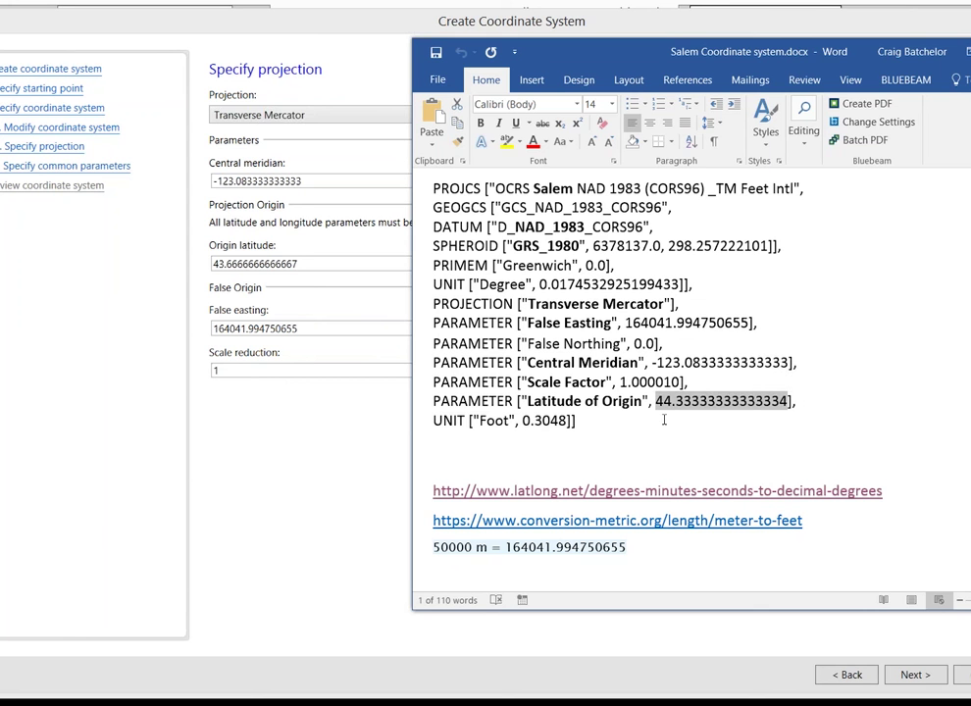
key(ctrl+c)
Enter 44.3333333333333 as the origin latitude on the Transverse Mercator page
click(146, 269)
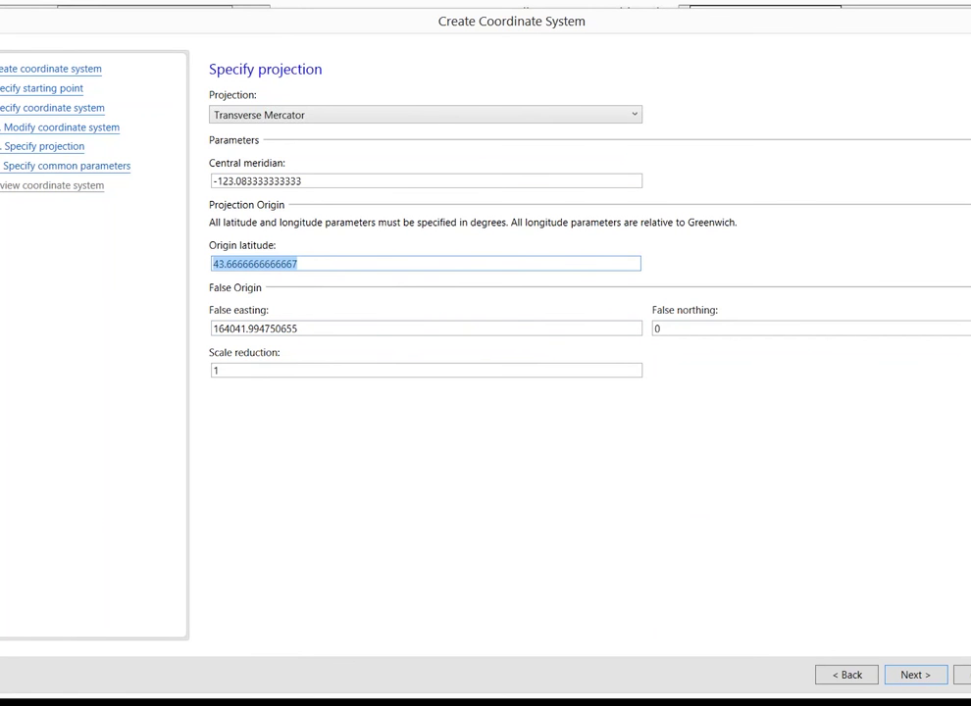
key(alt+Tab)
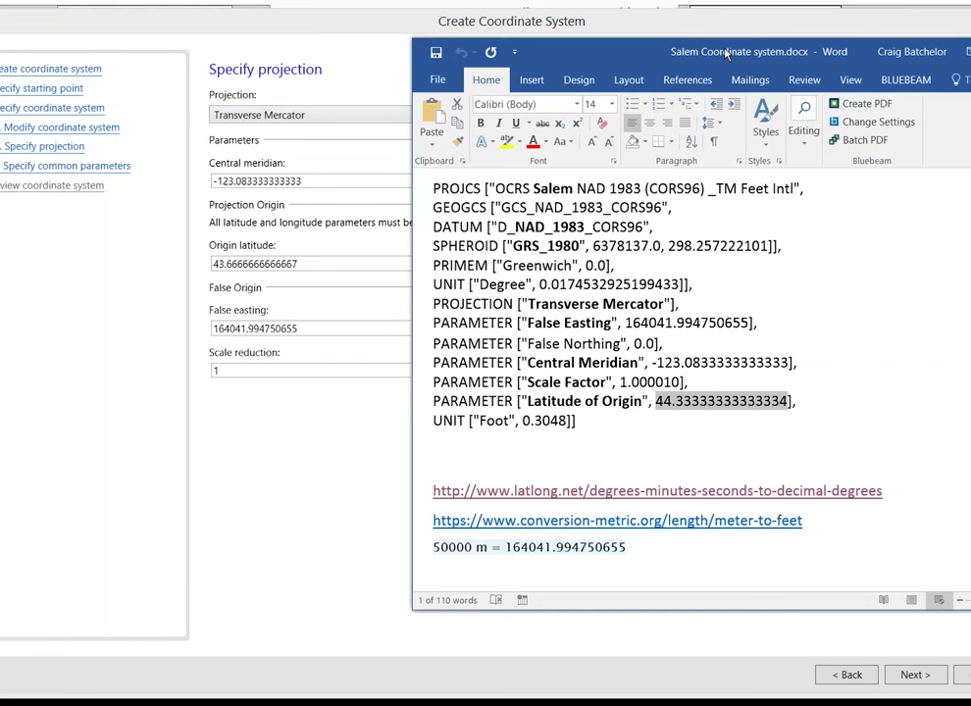
key(alt+Tab)
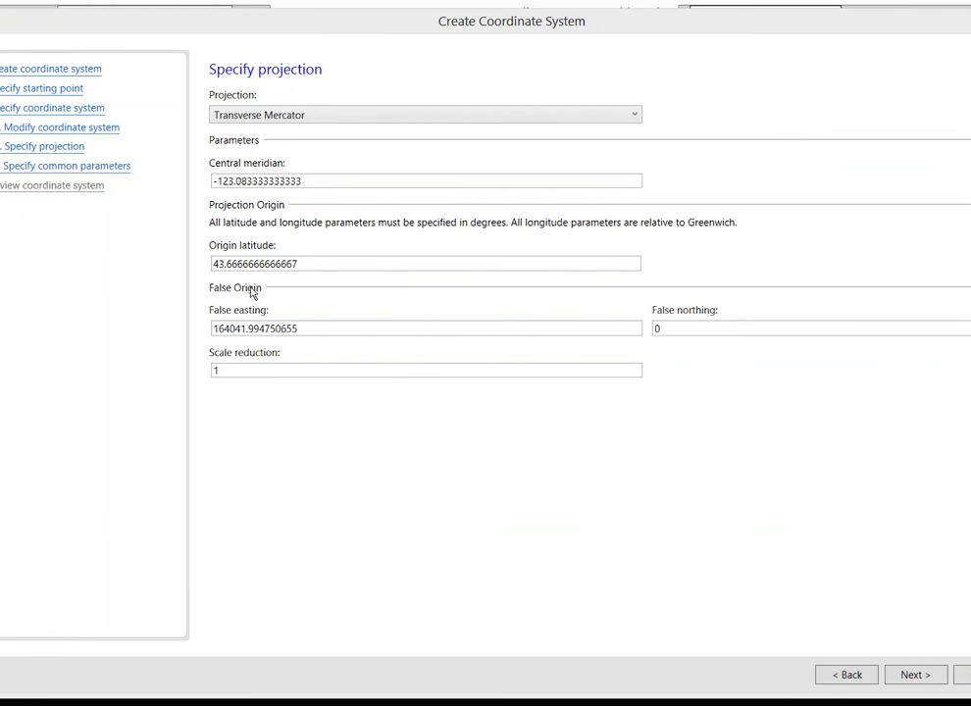
click(251, 263)
drag(217, 264, 237, 264)
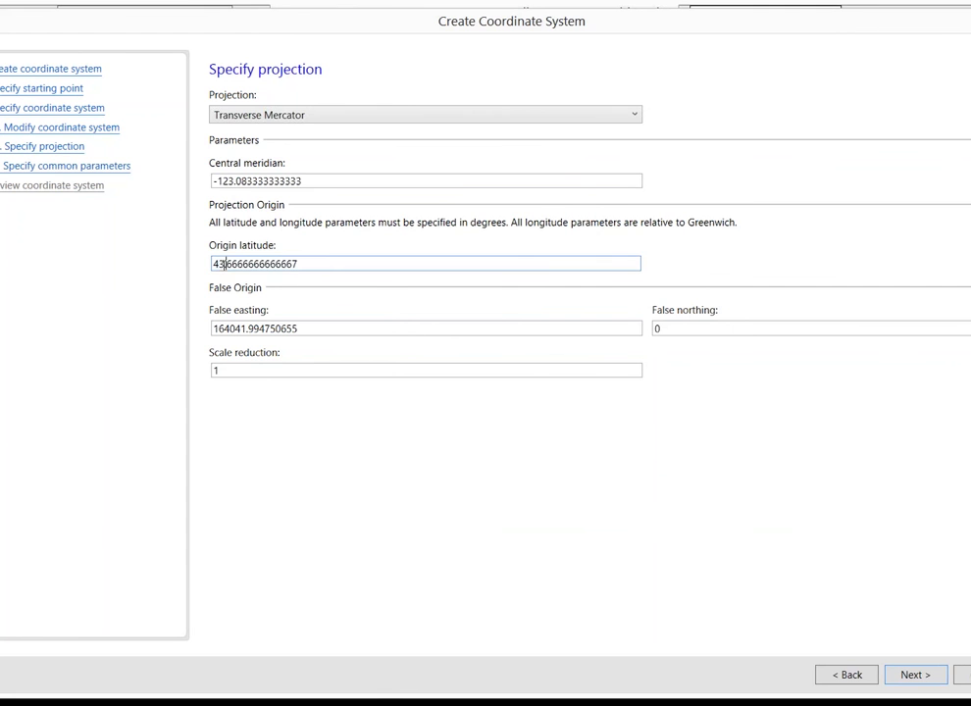
key(shift+End)
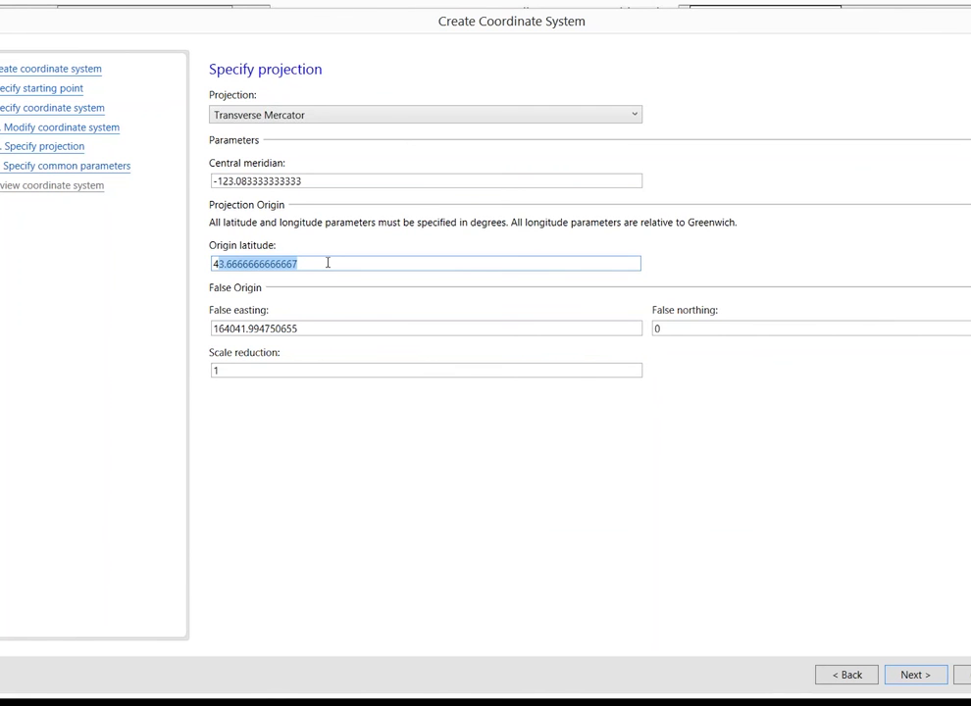
text(44)
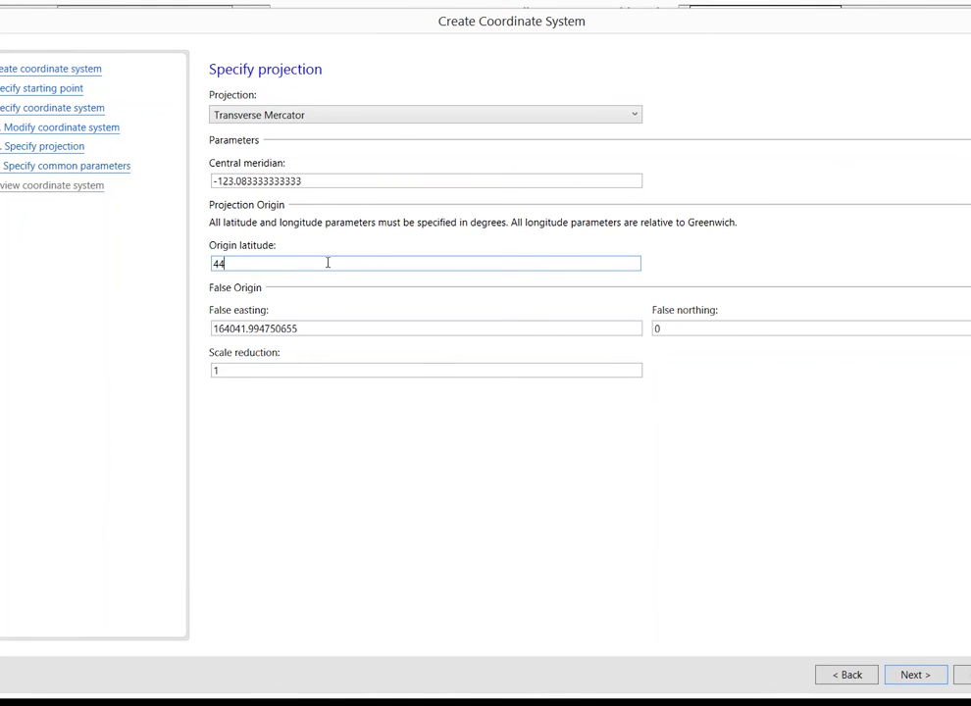
text(.3333333333333)
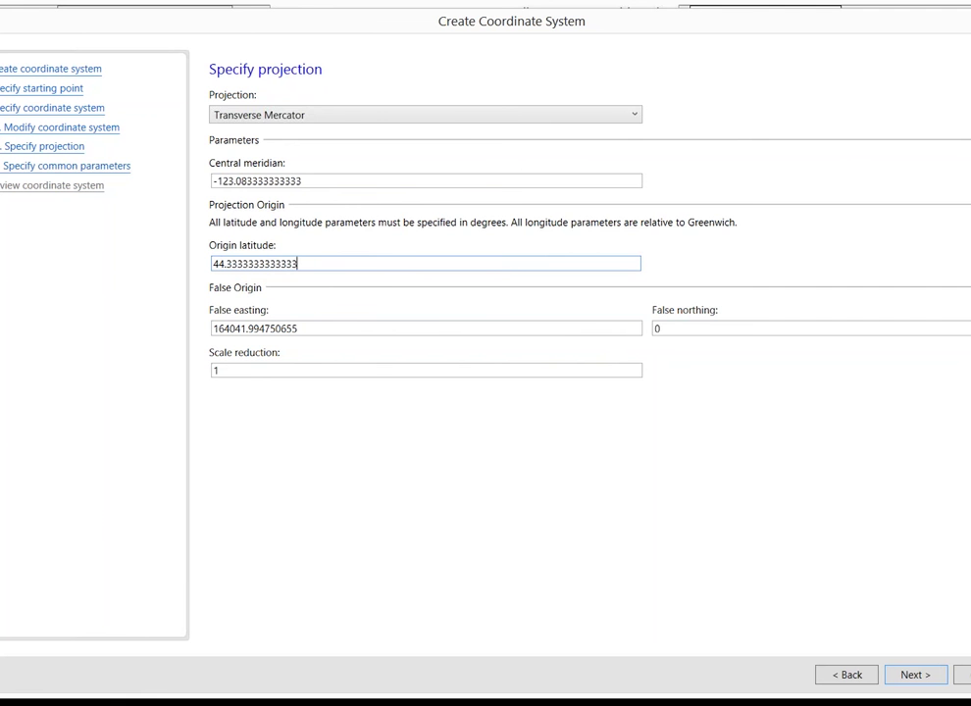
key(alt+Tab)
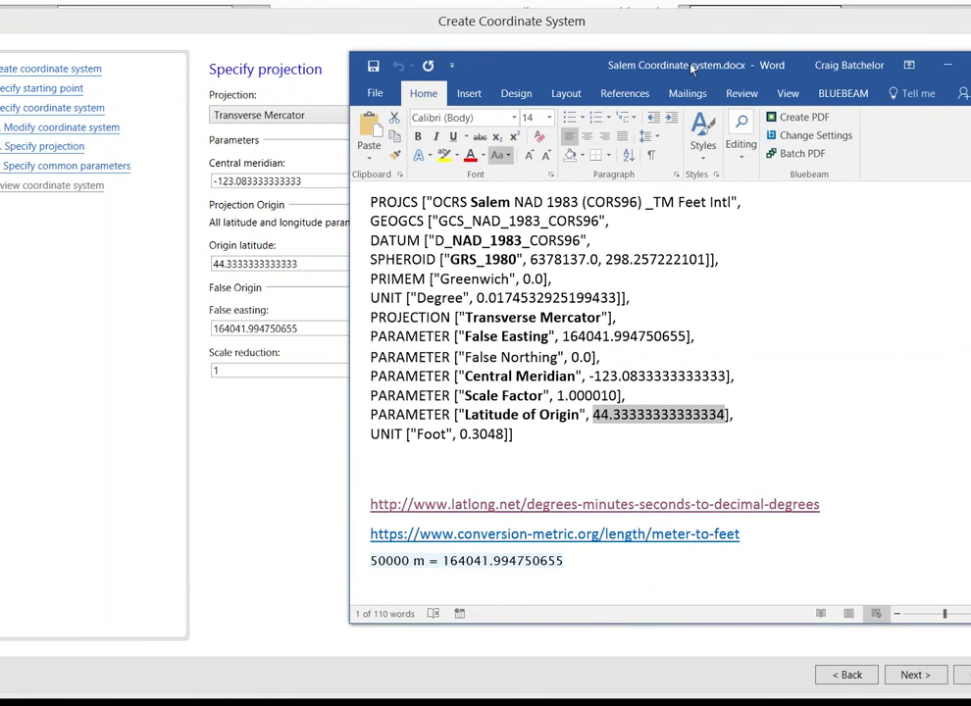
click(206, 345)
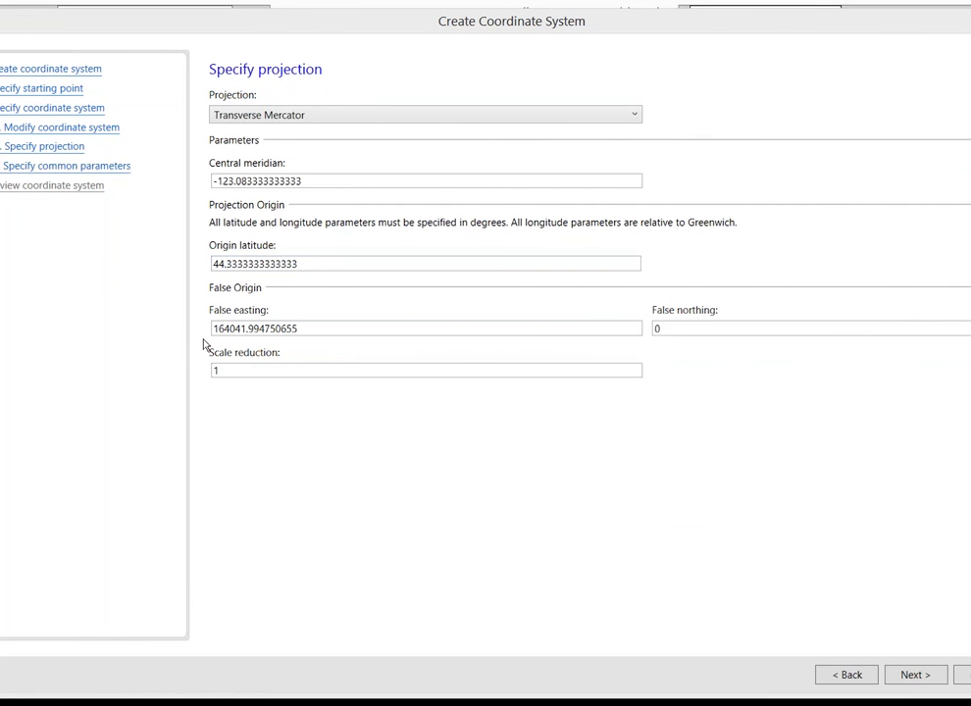
click(218, 370)
Set scale reduction to 1.000010, keeping Transverse Mercator as the projection
text(.0)
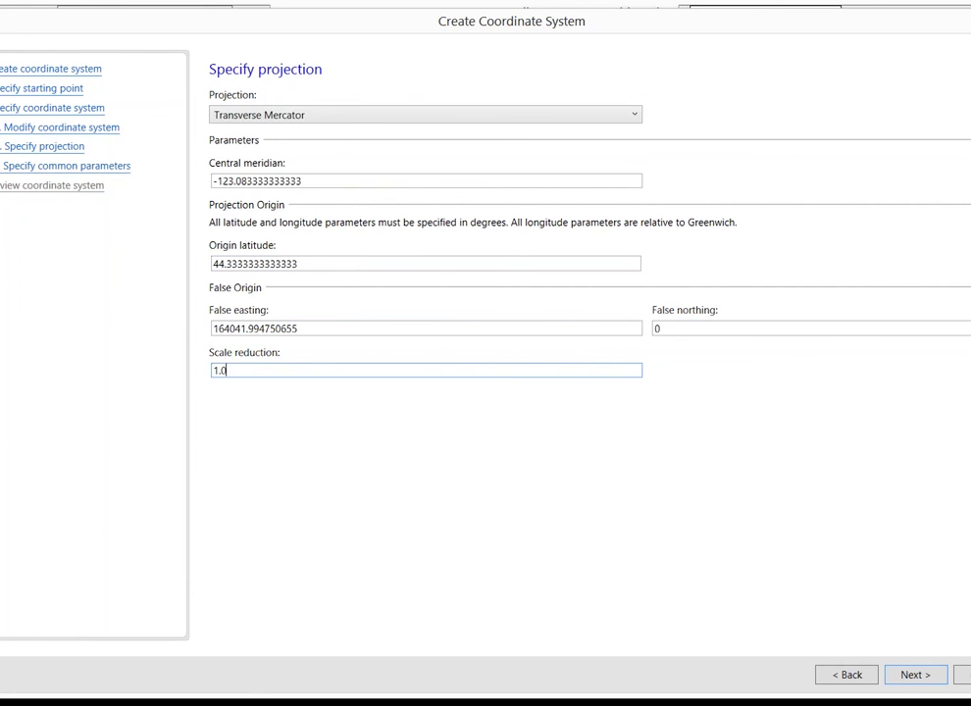
text(000010)
click(551, 116)
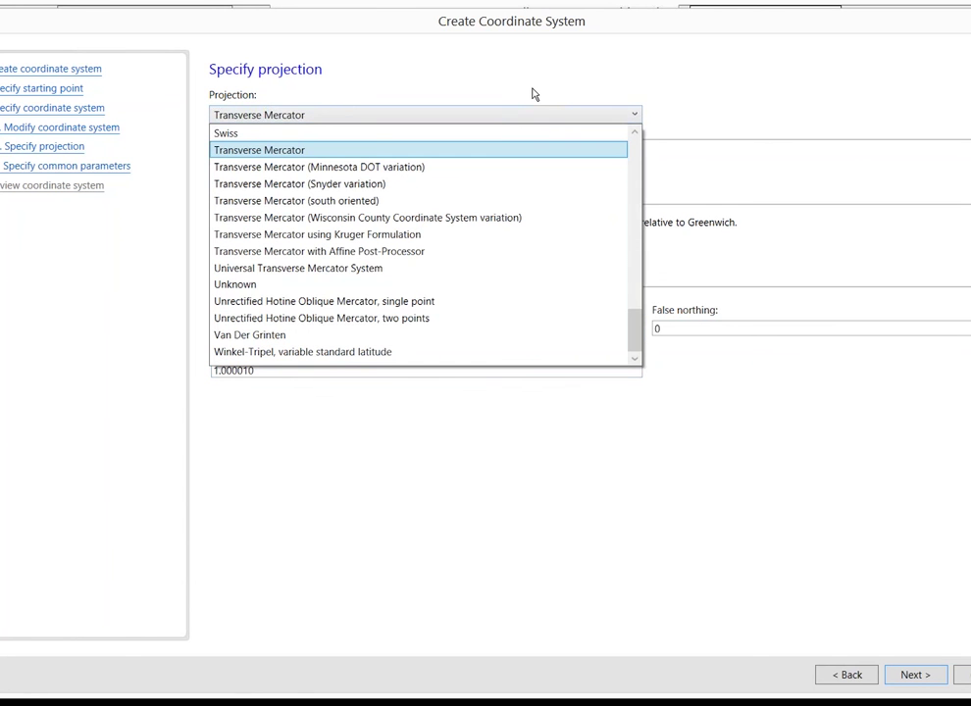
click(535, 94)
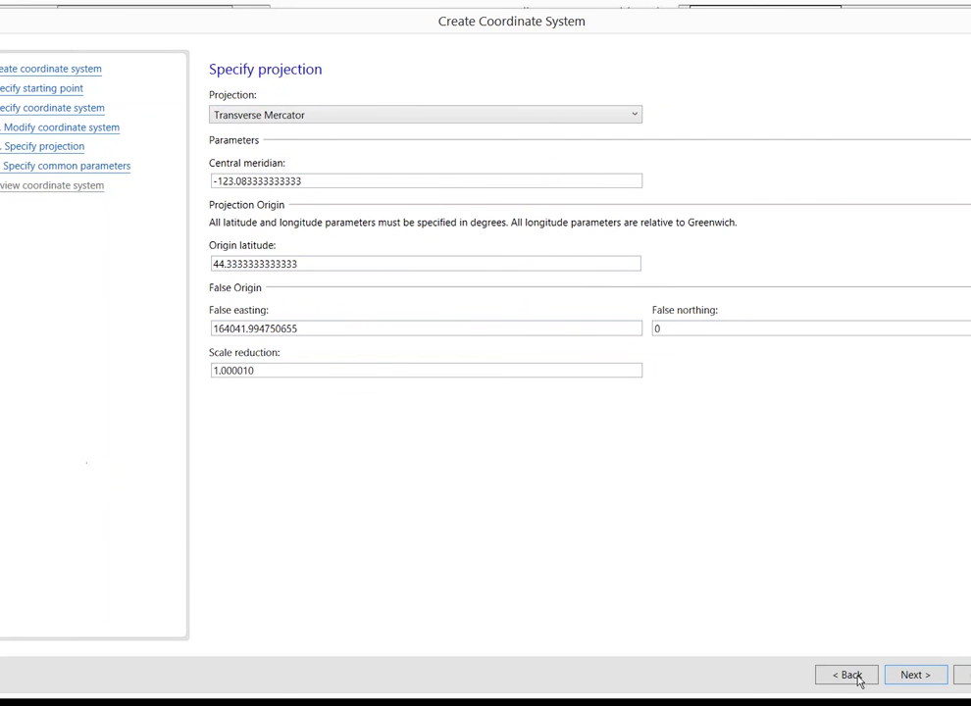
Pass the common parameters page, checking the Cartesian useful range, and reach the OCRS Salem IF review
click(912, 675)
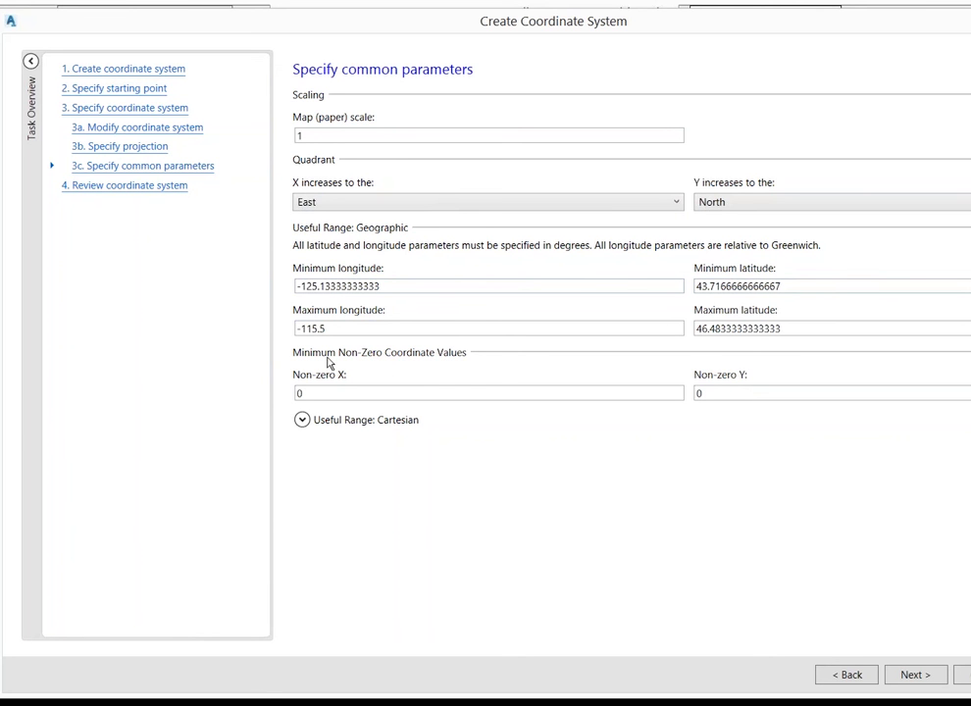
click(303, 421)
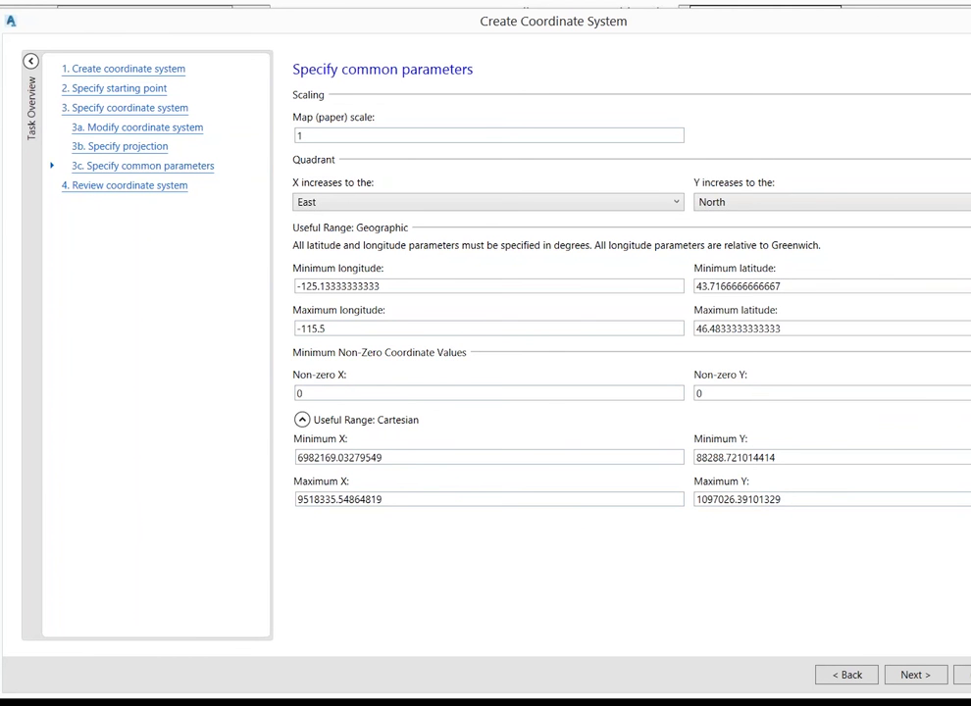
click(927, 676)
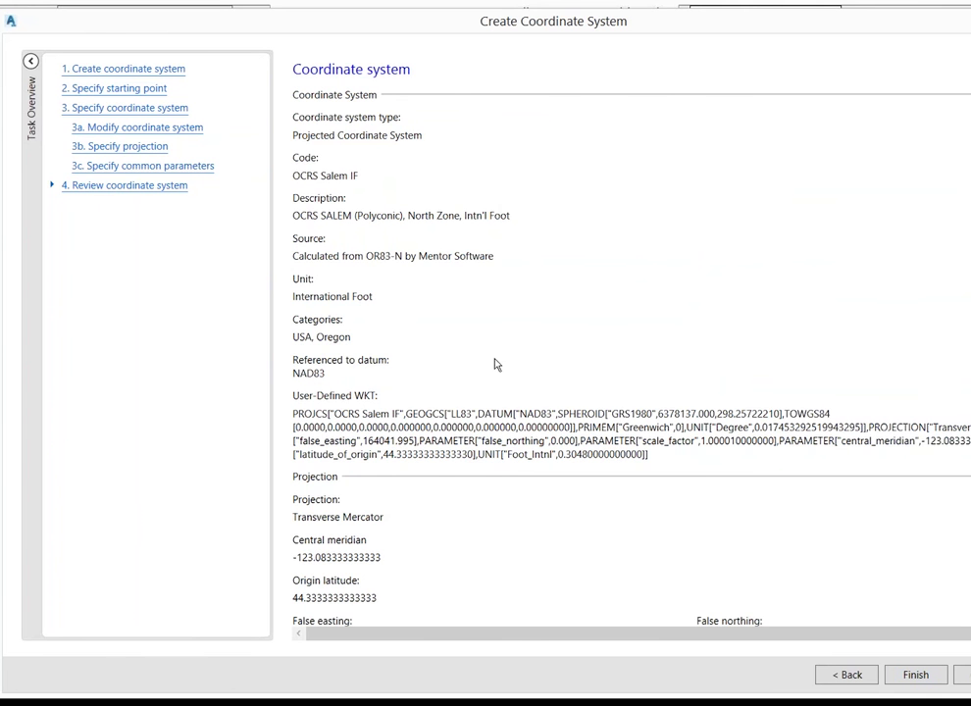
Review the OCRS Salem IF summary, select its user-defined WKT, and finish the wizard
scroll(494, 357, down, 1)
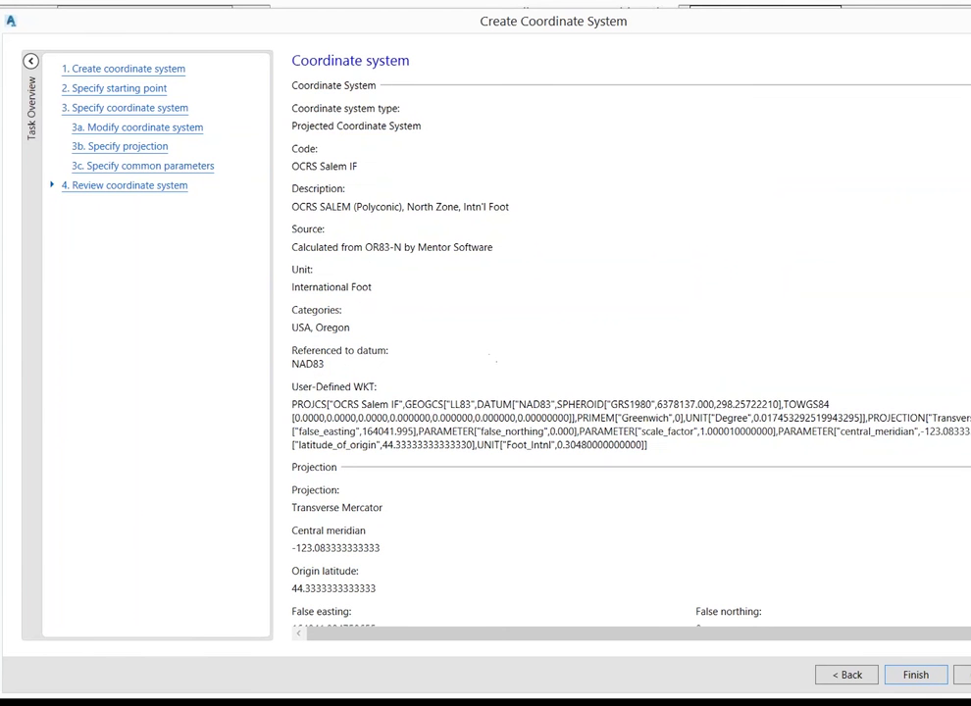
scroll(627, 392, down, 5)
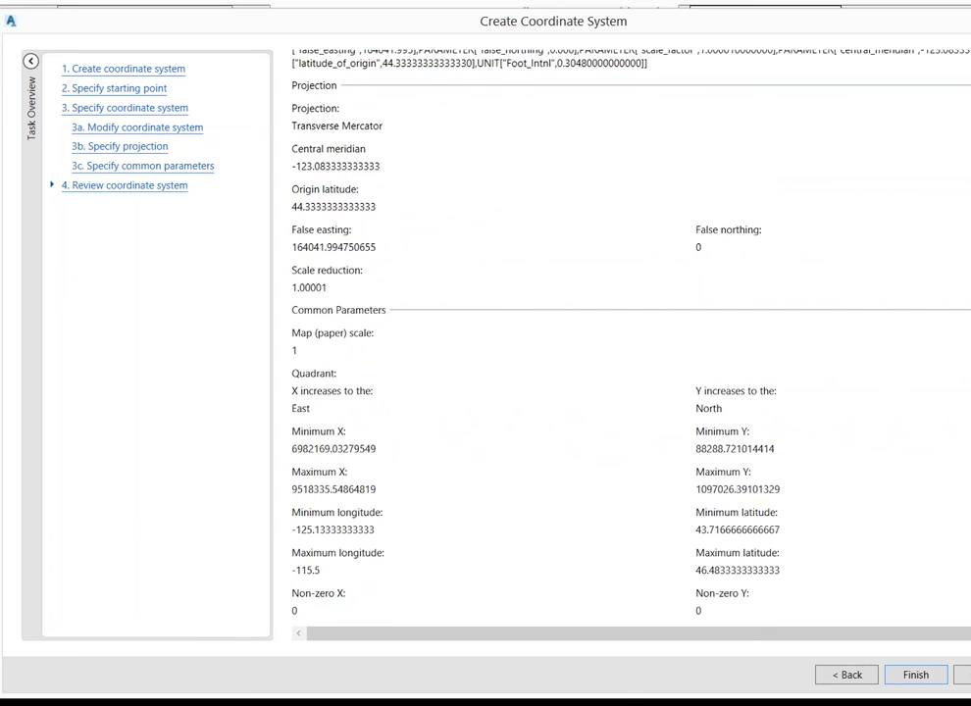
scroll(822, 226, up, 5)
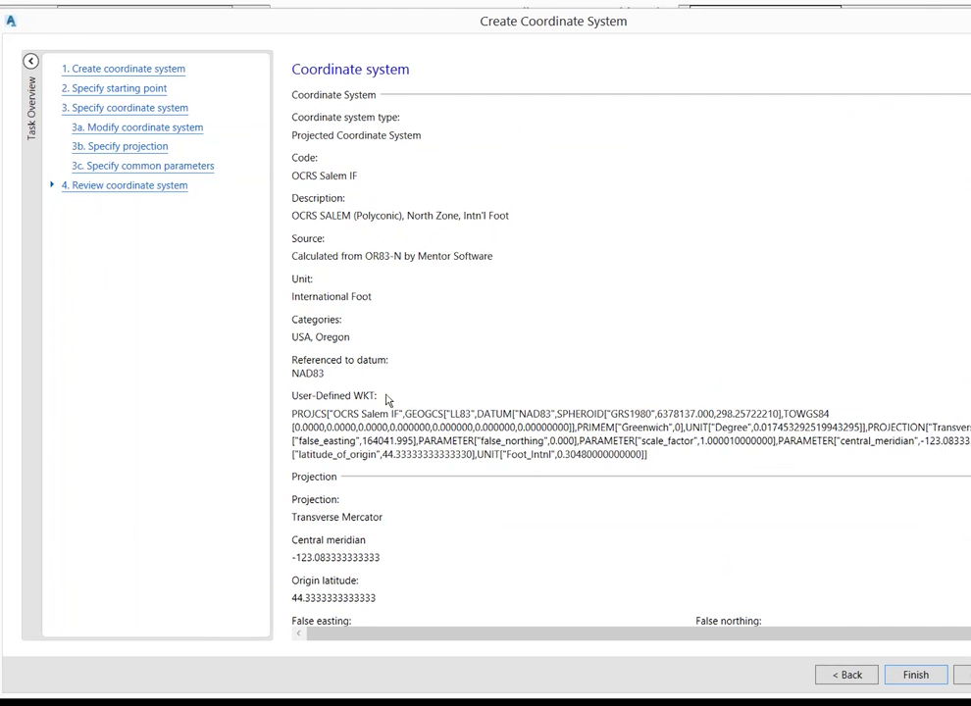
drag(648, 454, 341, 397)
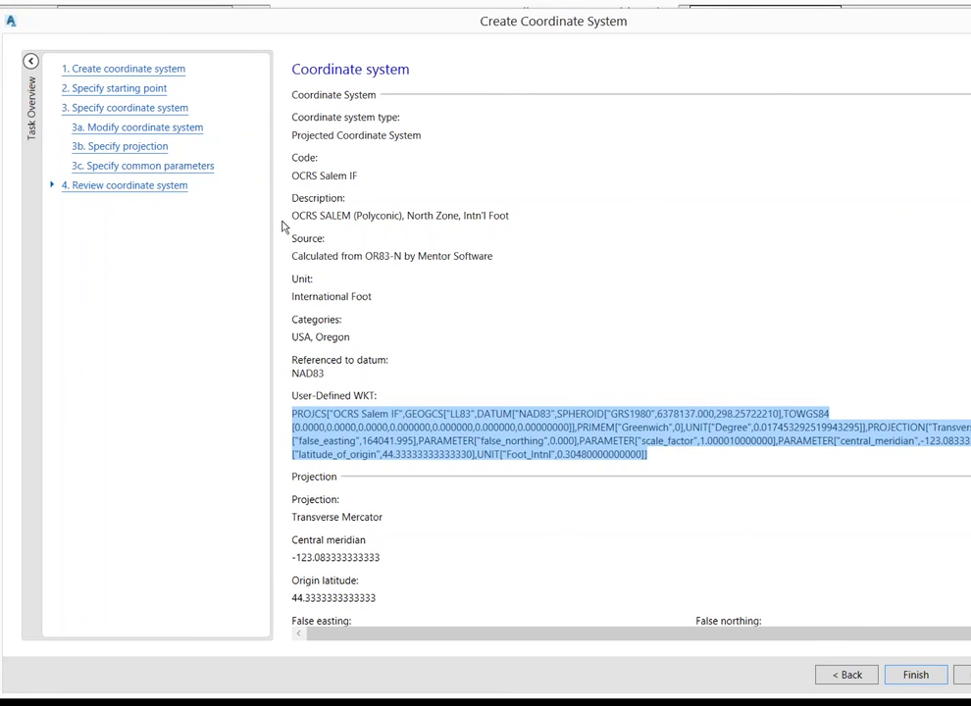
click(917, 676)
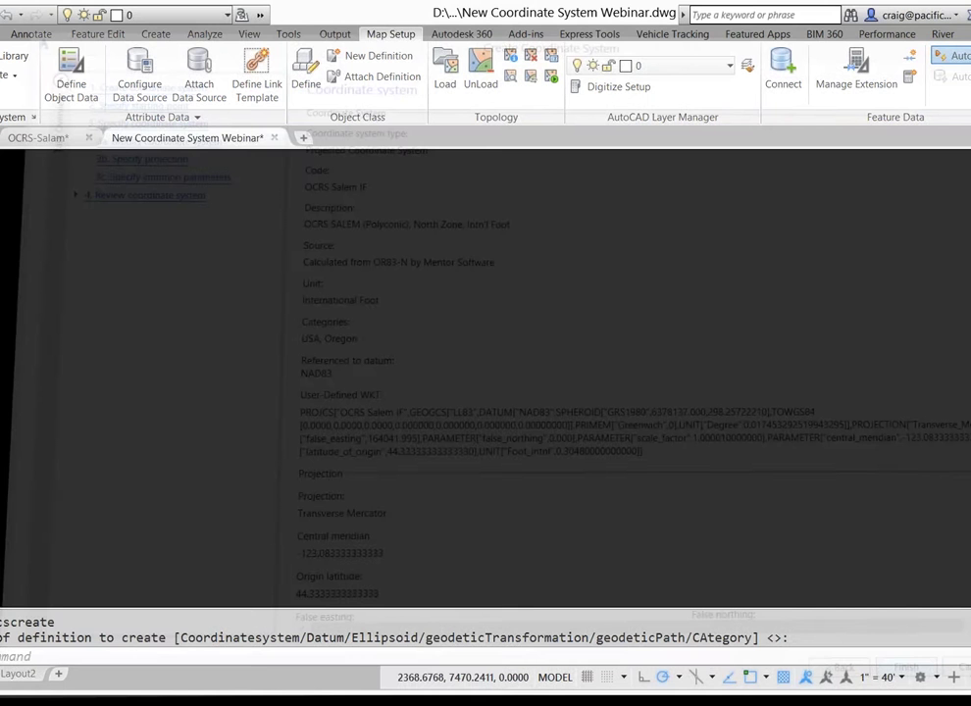
Cancel a stray LINE command and run MAPCSASSIGN to open the Coordinate System – Assign dialog
click(444, 363)
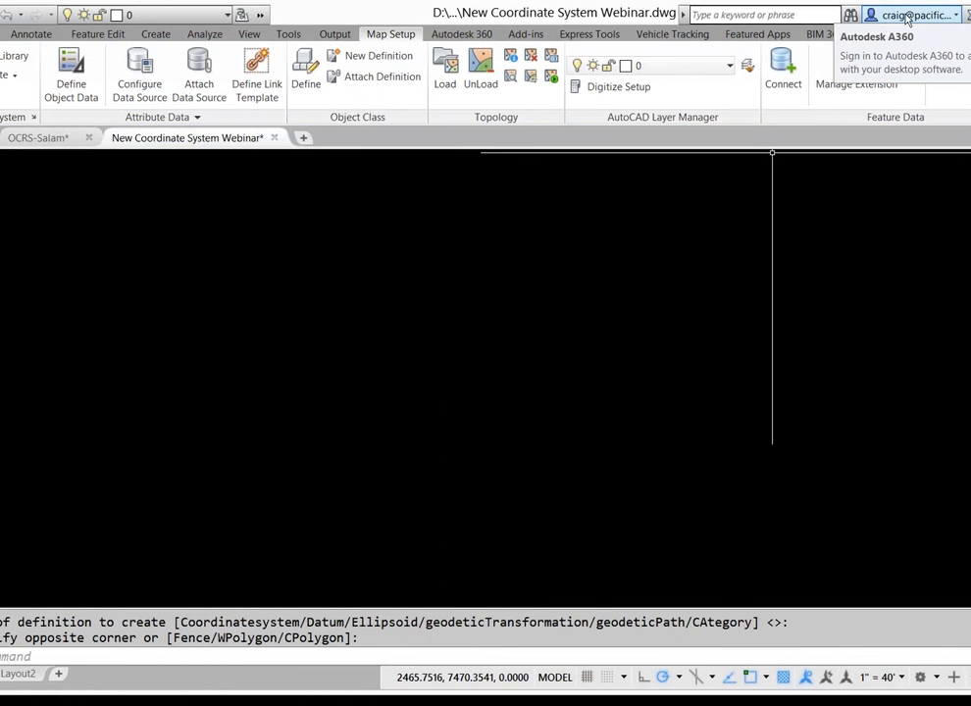
click(446, 407)
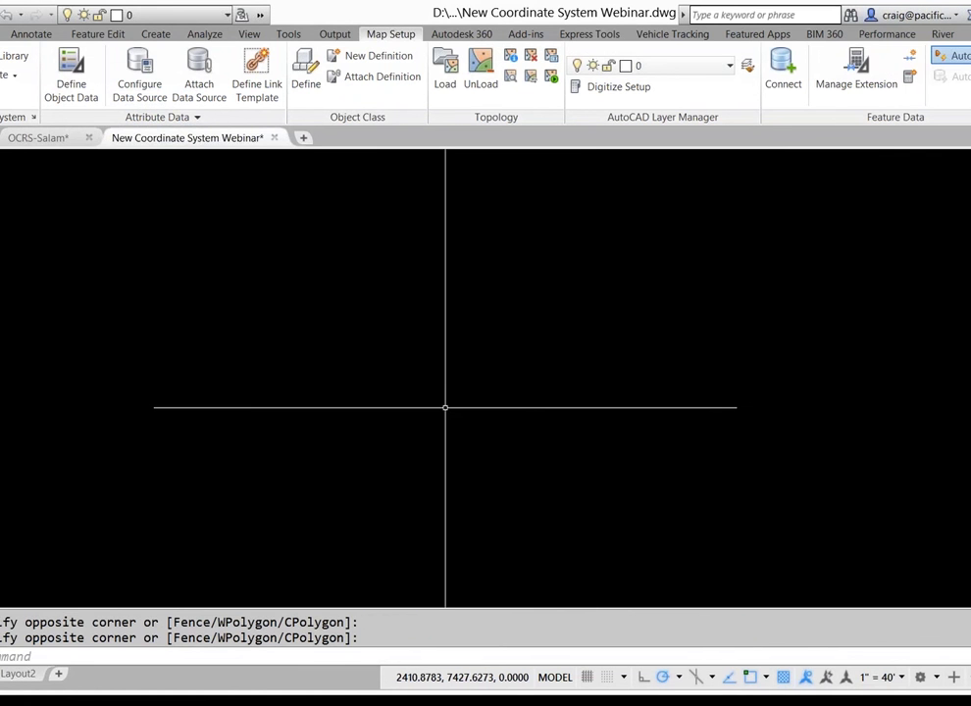
text(l)
key(Return)
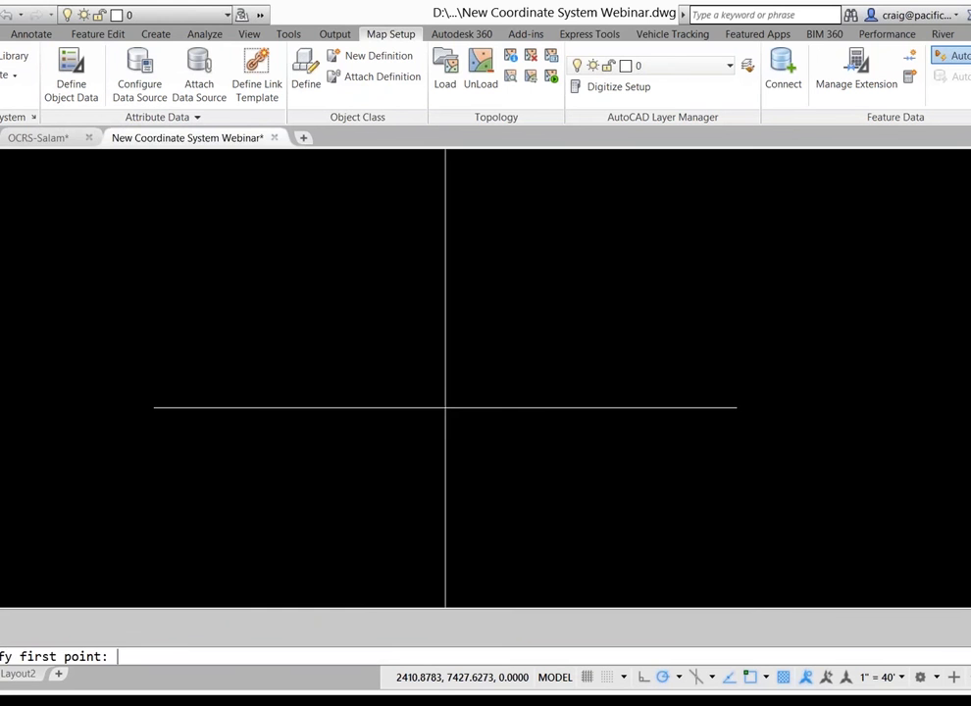
key(Escape)
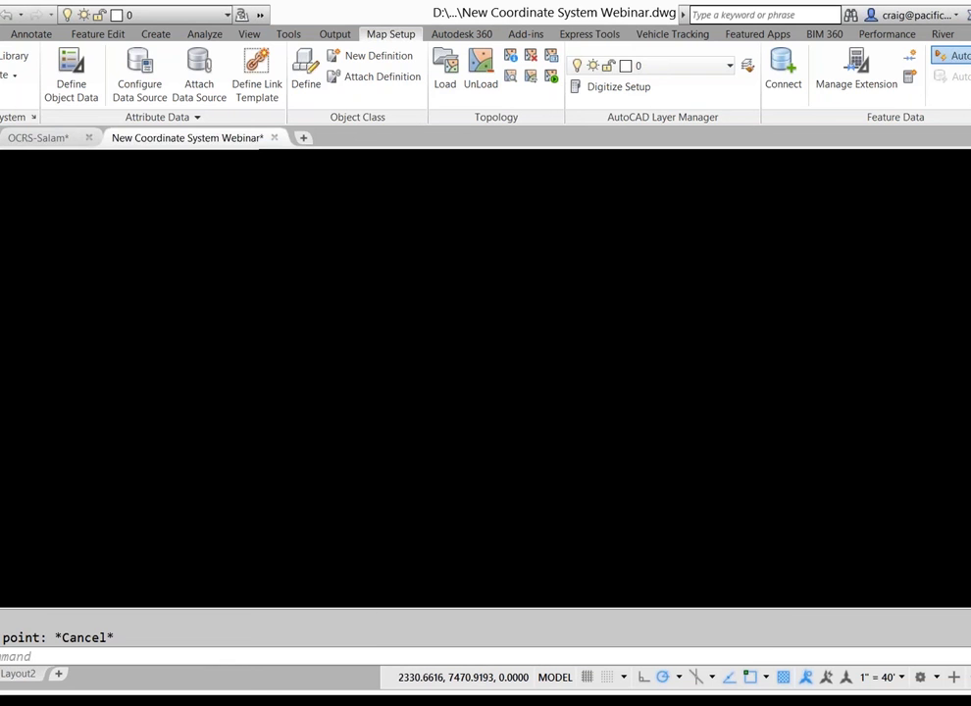
text(MAPCSASSIGN)
key(Return)
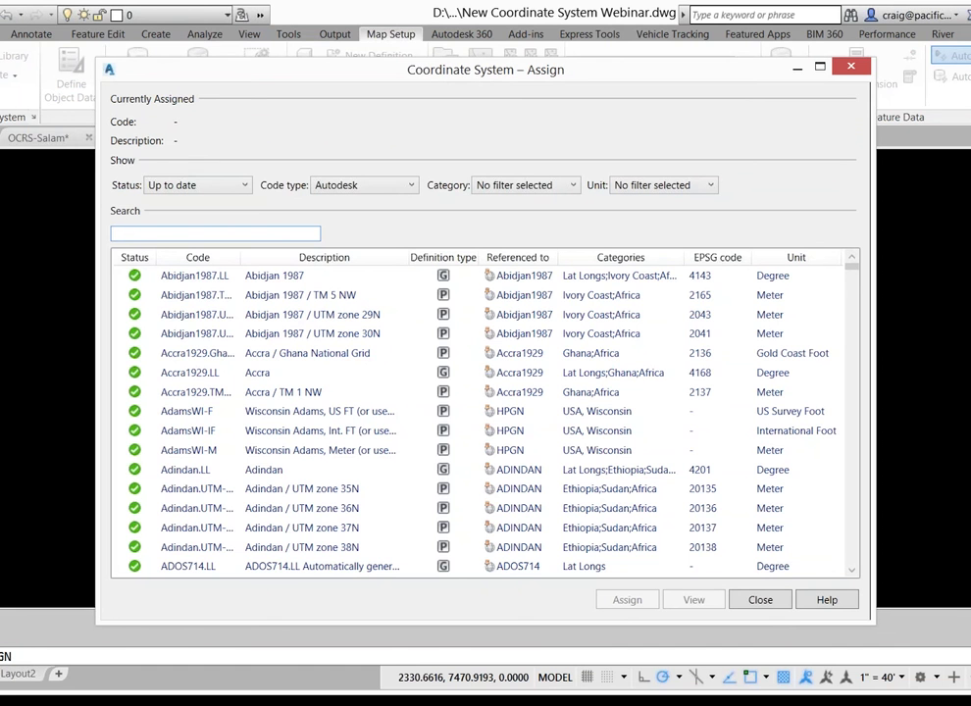
Search 'OCRS' and assign OCRS Salem IF as the drawing's coordinate system
text(OCRS)
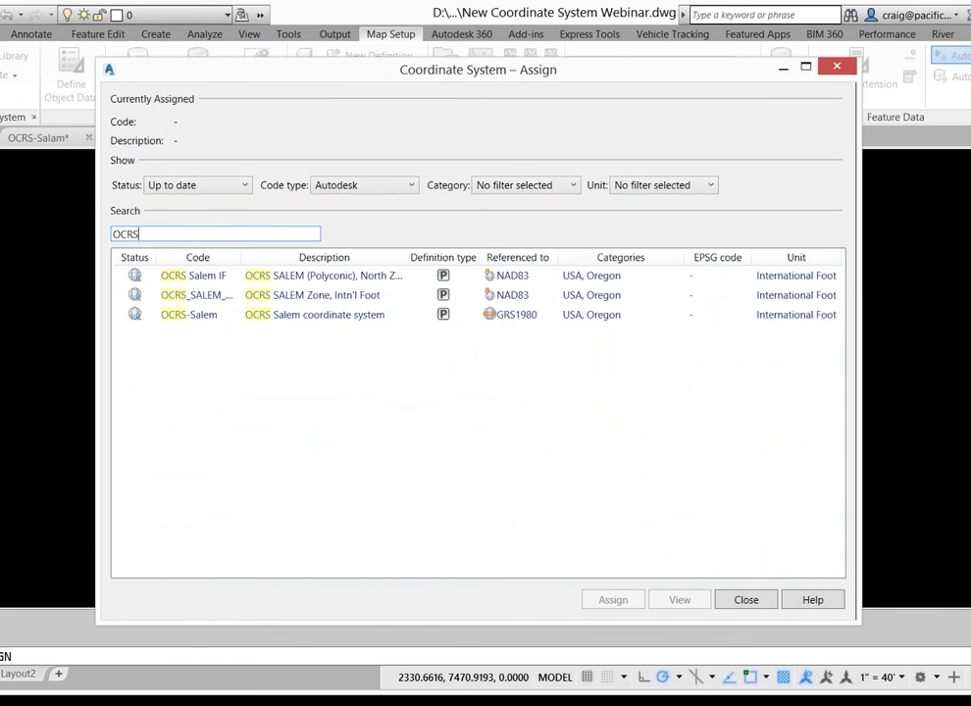
click(209, 277)
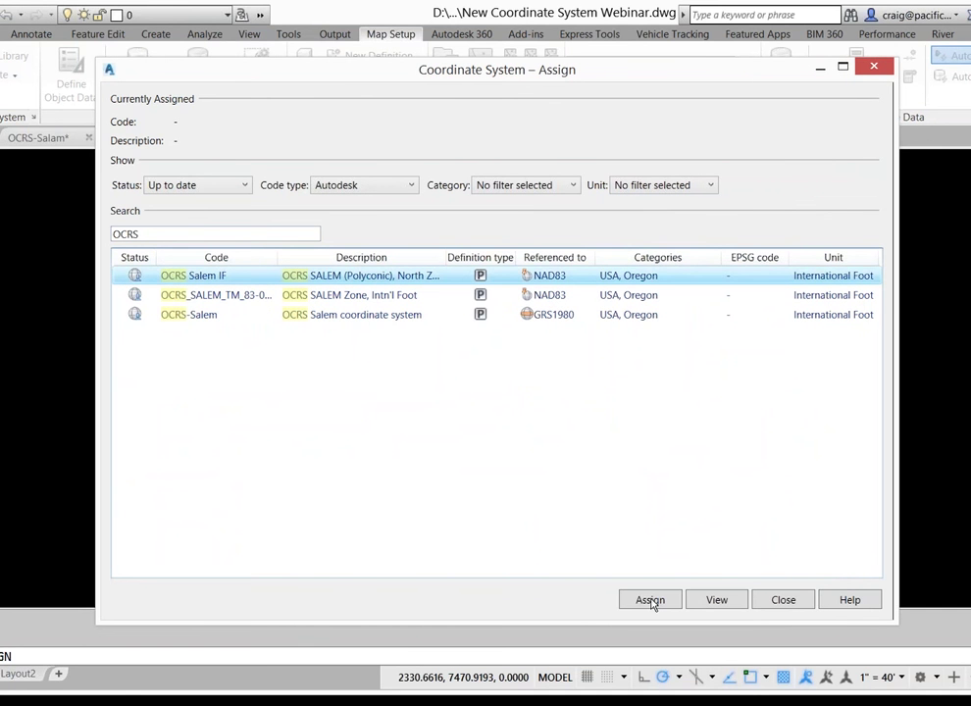
click(650, 600)
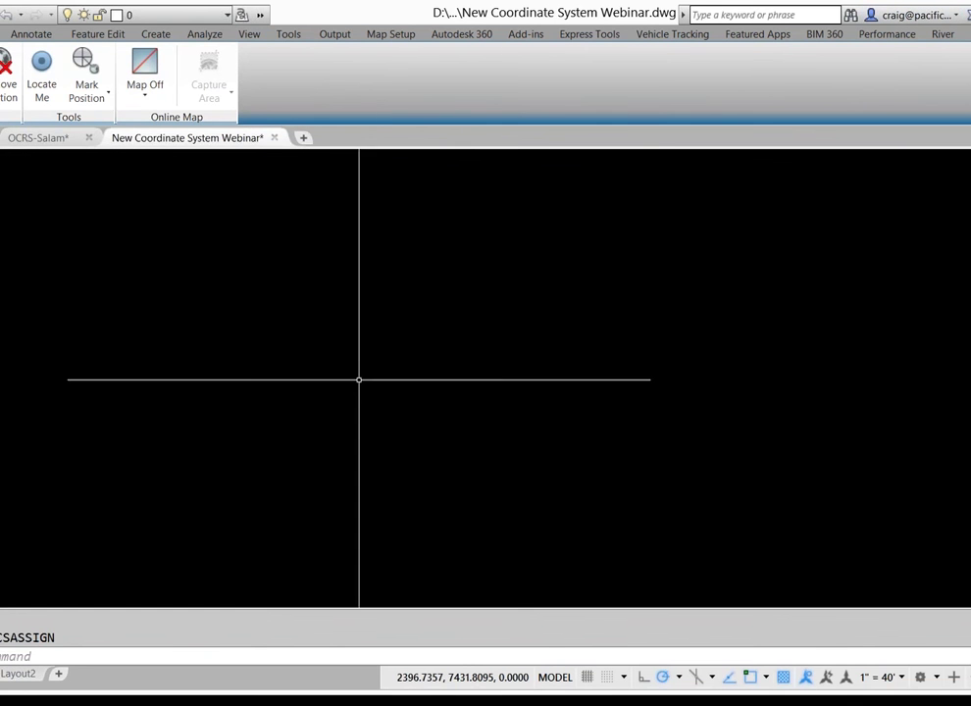
Draw a line whose first point is at 0,0
click(436, 432)
click(435, 433)
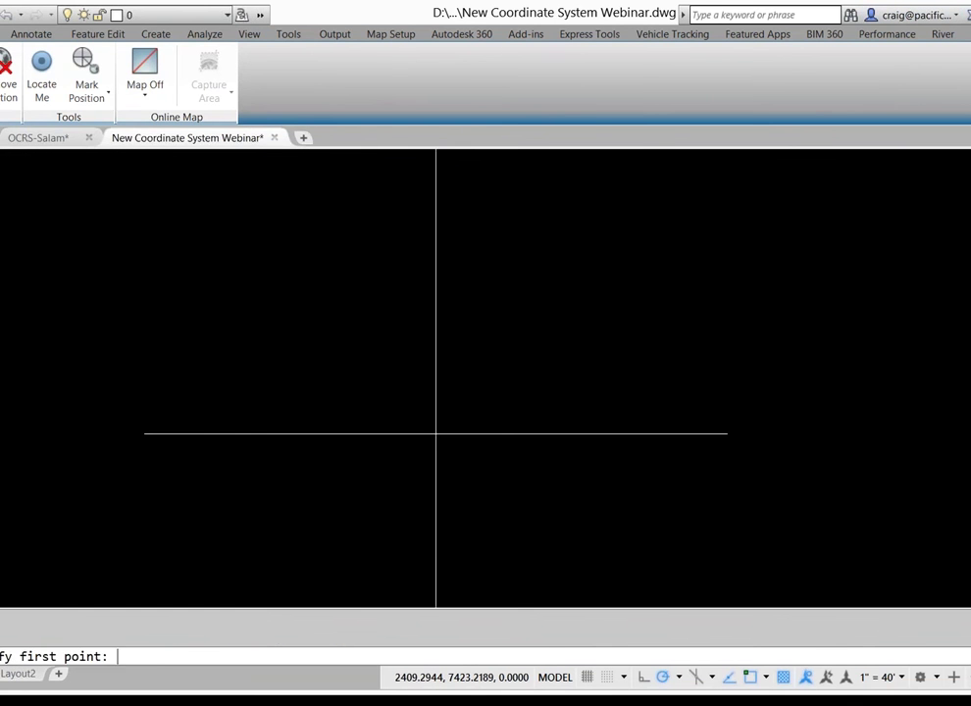
text(0,0)
key(Return)
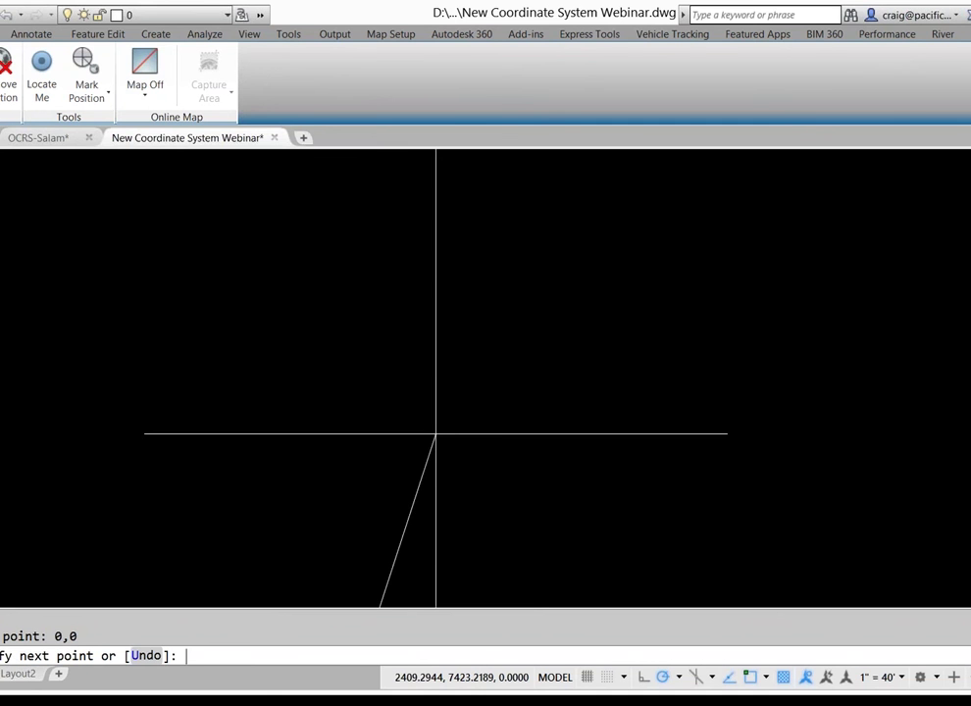
right_click(544, 338)
click(579, 349)
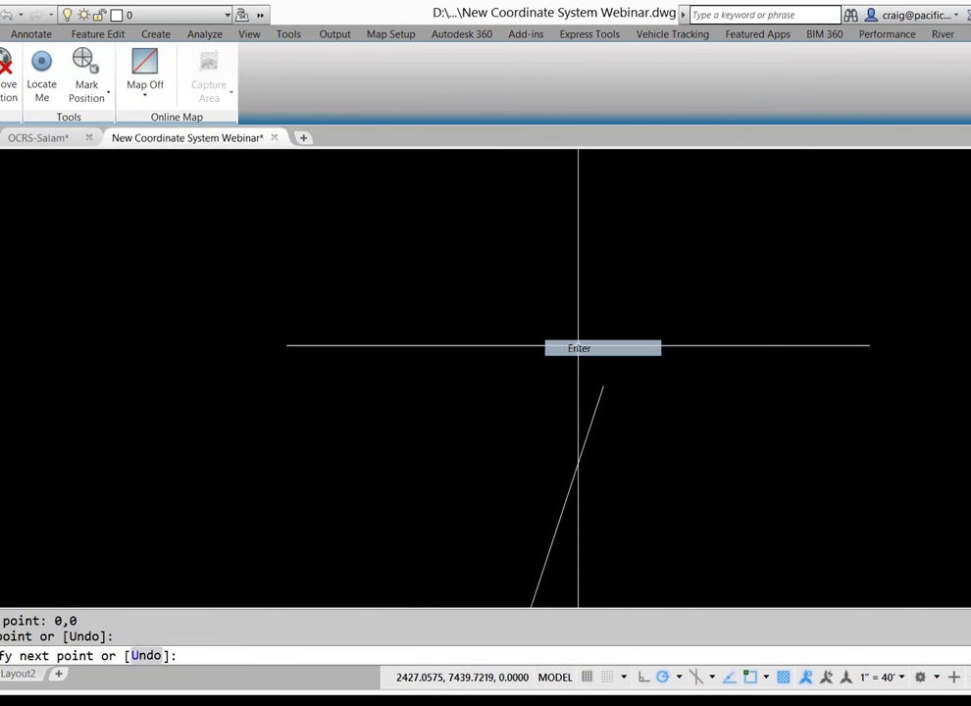
Zoom to extents and turn on the aerial online map background
middle_click(534, 369)
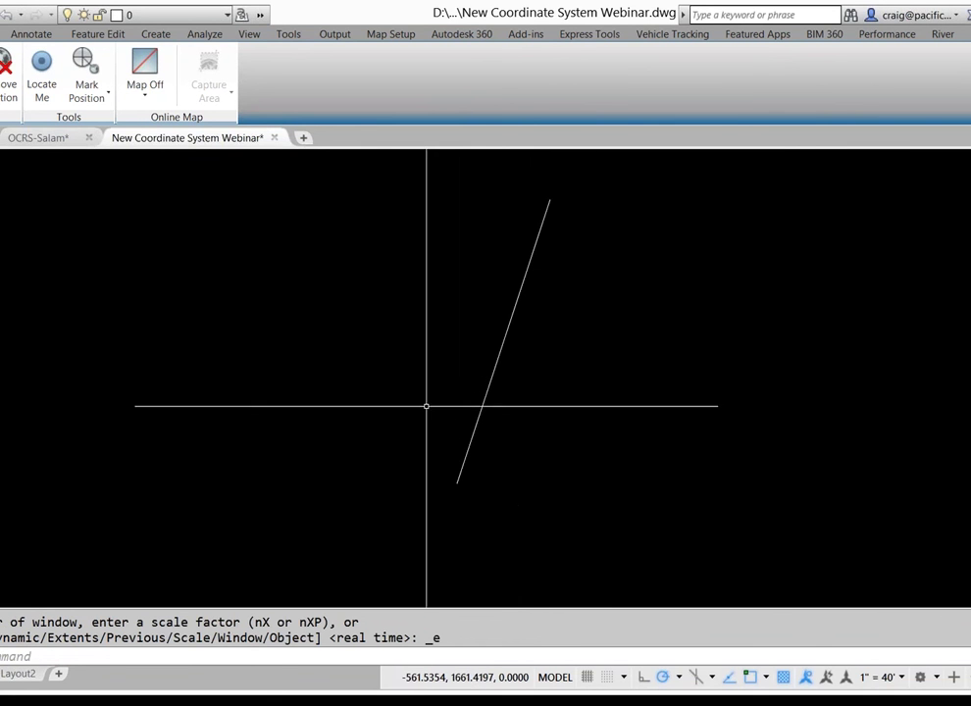
click(145, 88)
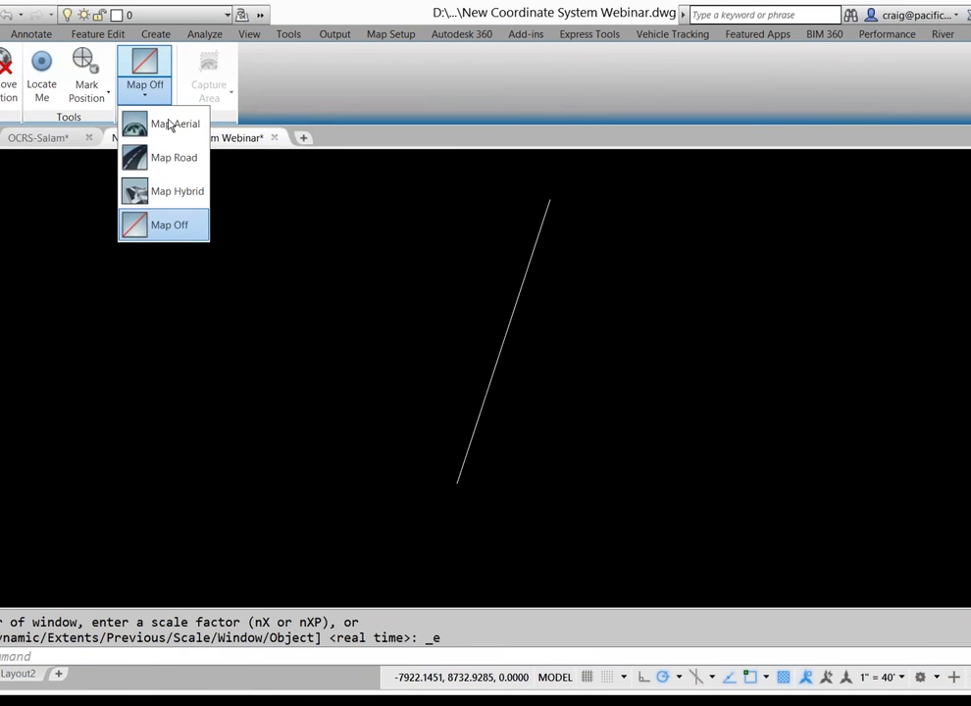
click(169, 125)
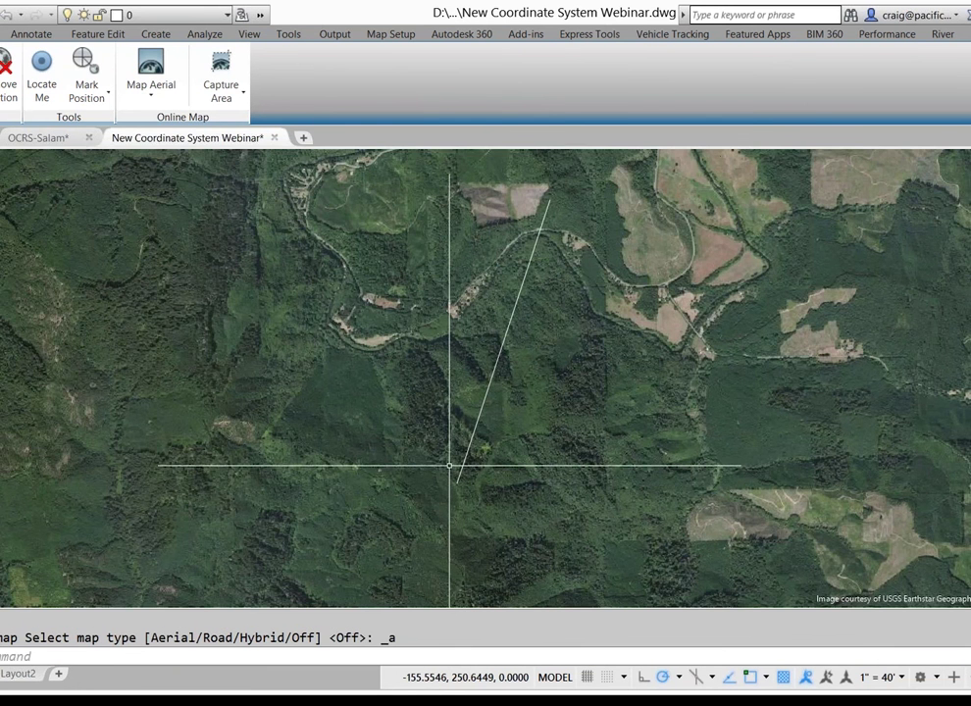
Switch the online map to Hybrid and centre the view on Salem in the Willamette Valley
scroll(335, 446, down, 5)
scroll(335, 446, down, 3)
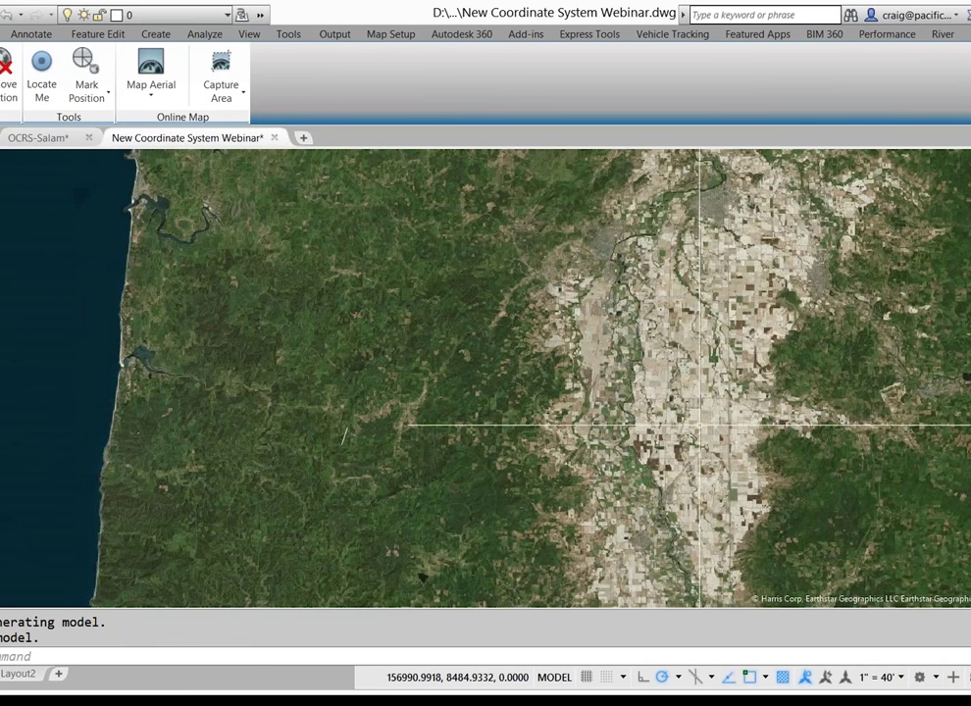
middle_drag(699, 425, 413, 424)
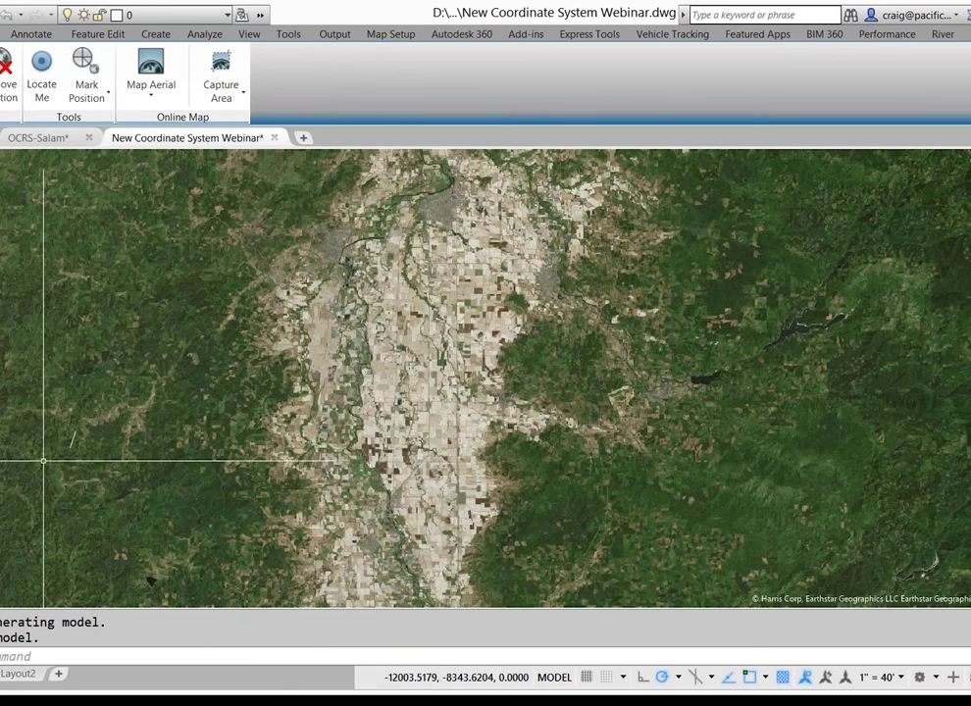
click(150, 92)
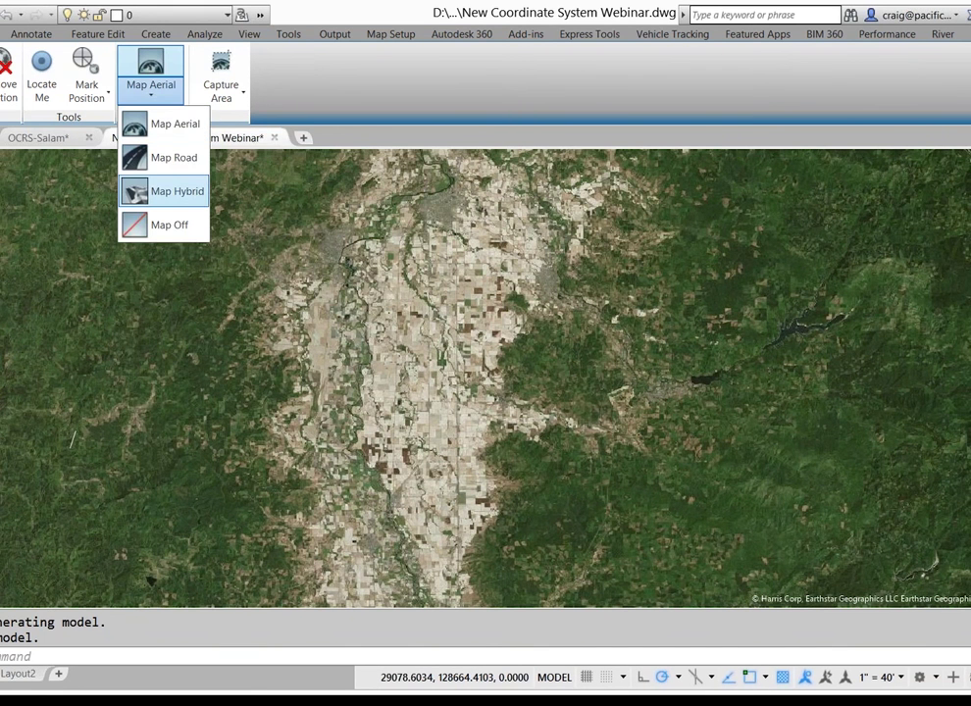
click(153, 188)
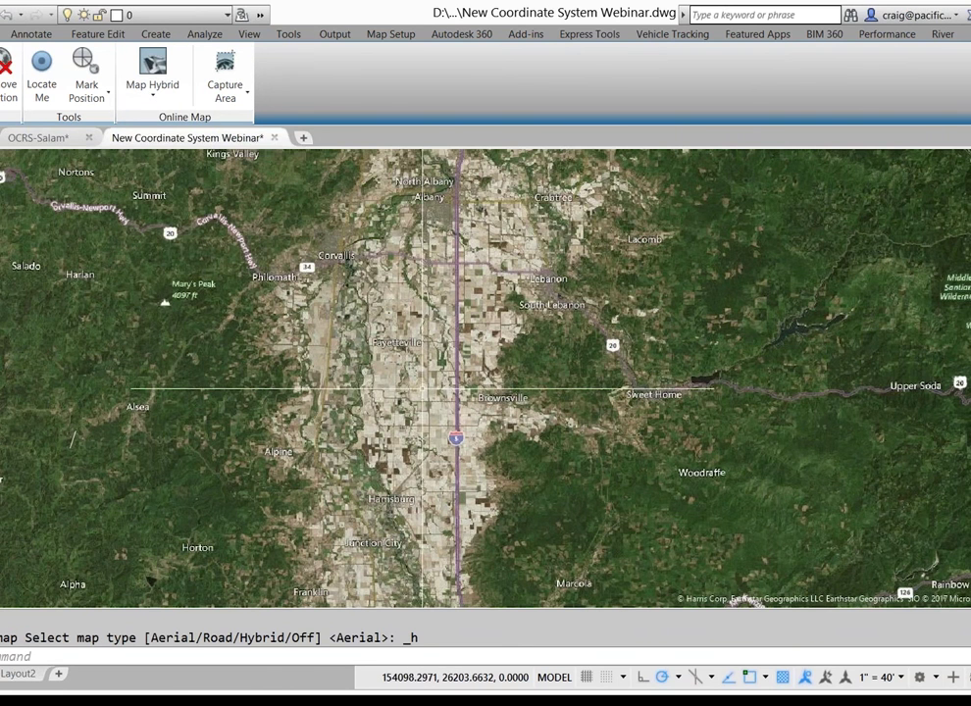
middle_drag(423, 389, 365, 673)
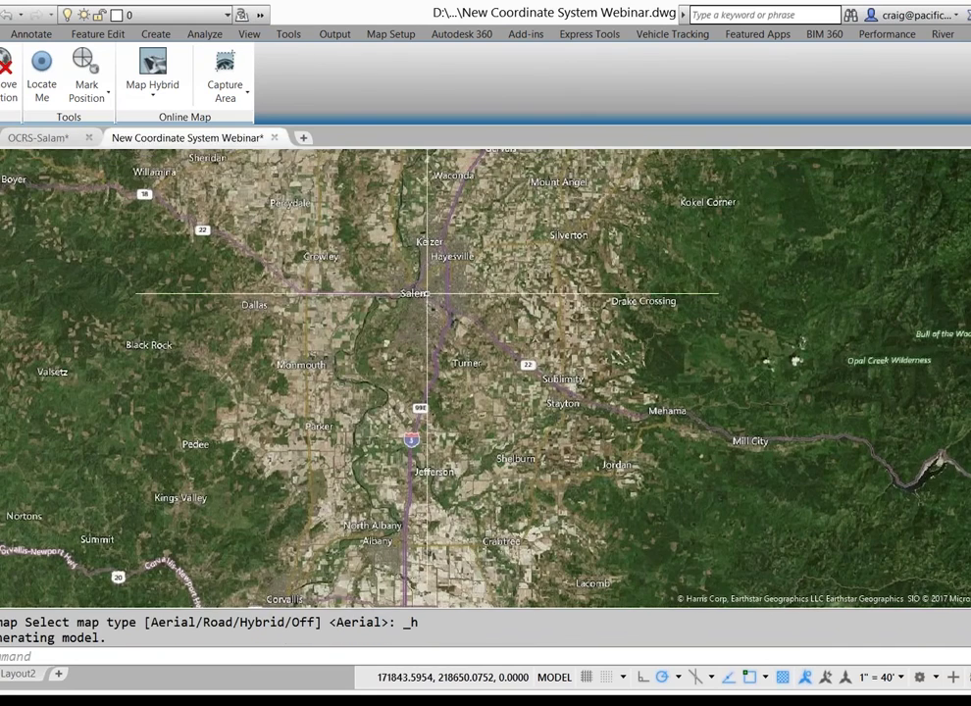
middle_drag(426, 293, 391, 512)
scroll(395, 350, down, 5)
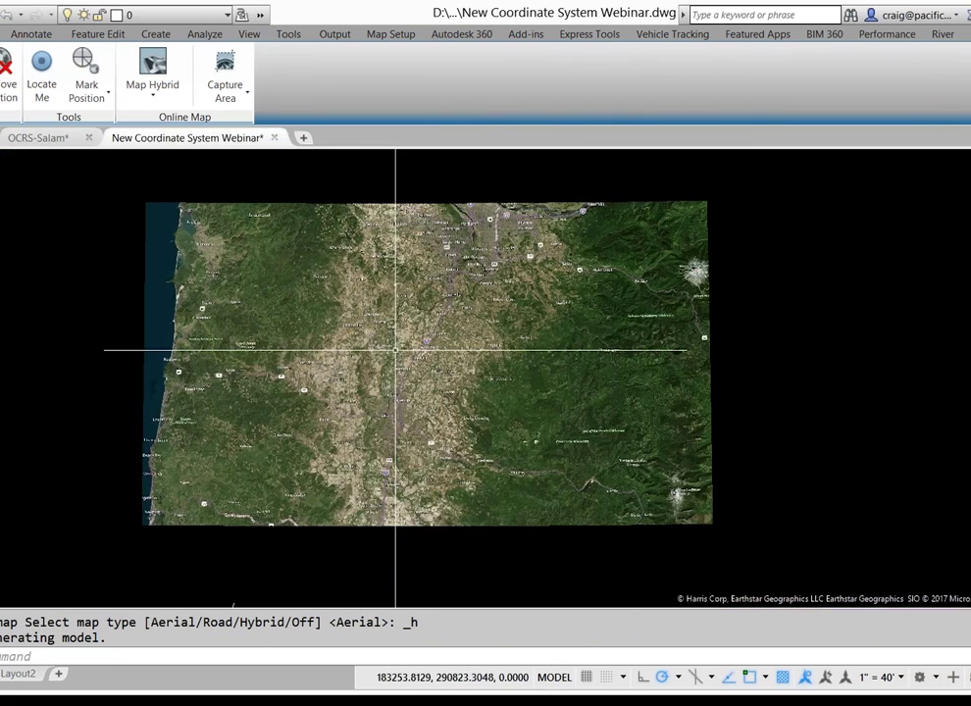
scroll(395, 350, up, 4)
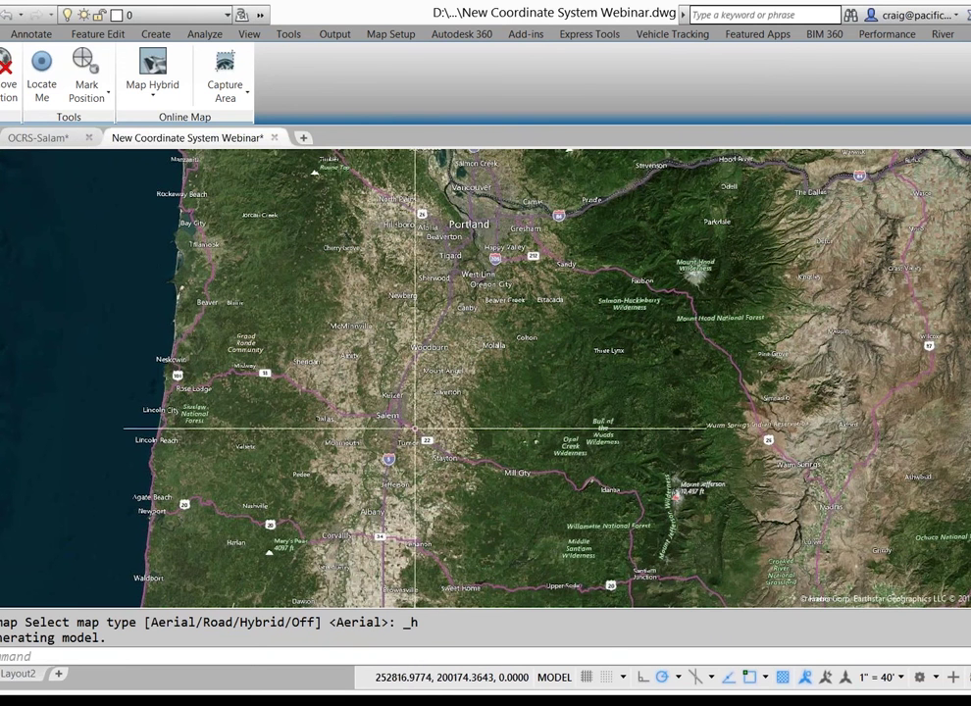
Capture a rectangular hybrid-map image of the area between Portland and Keizer
click(226, 106)
click(260, 124)
click(288, 239)
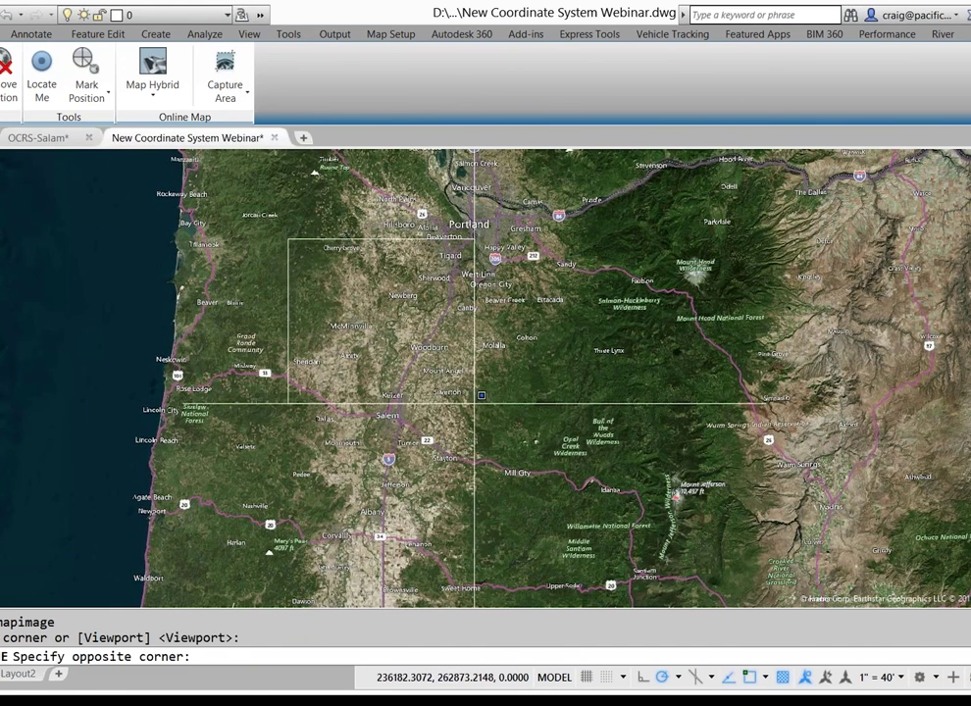
click(525, 422)
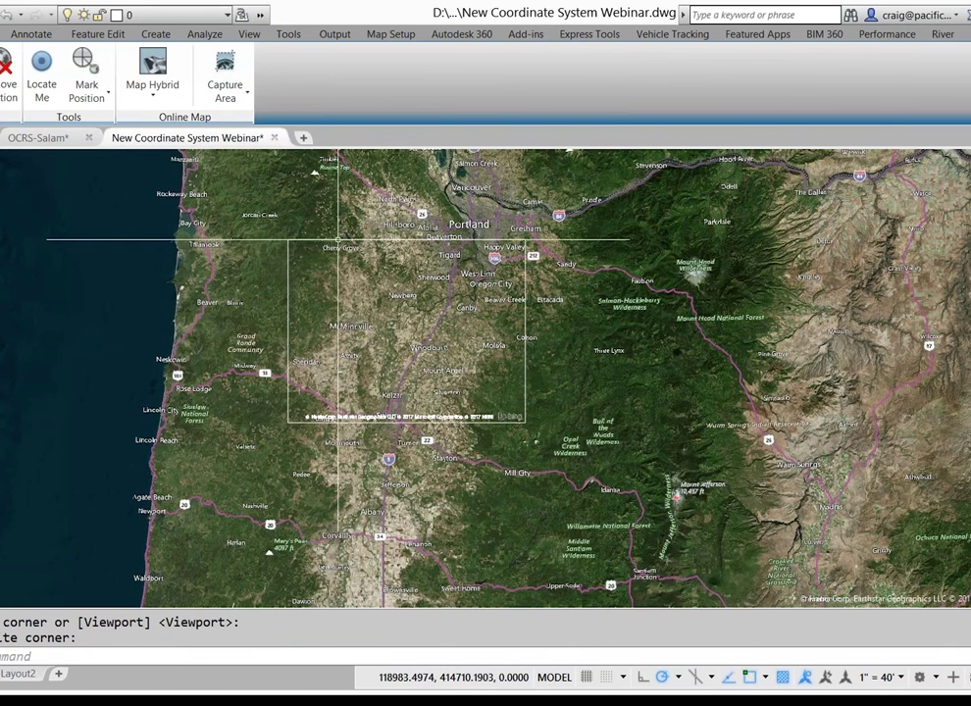
click(338, 239)
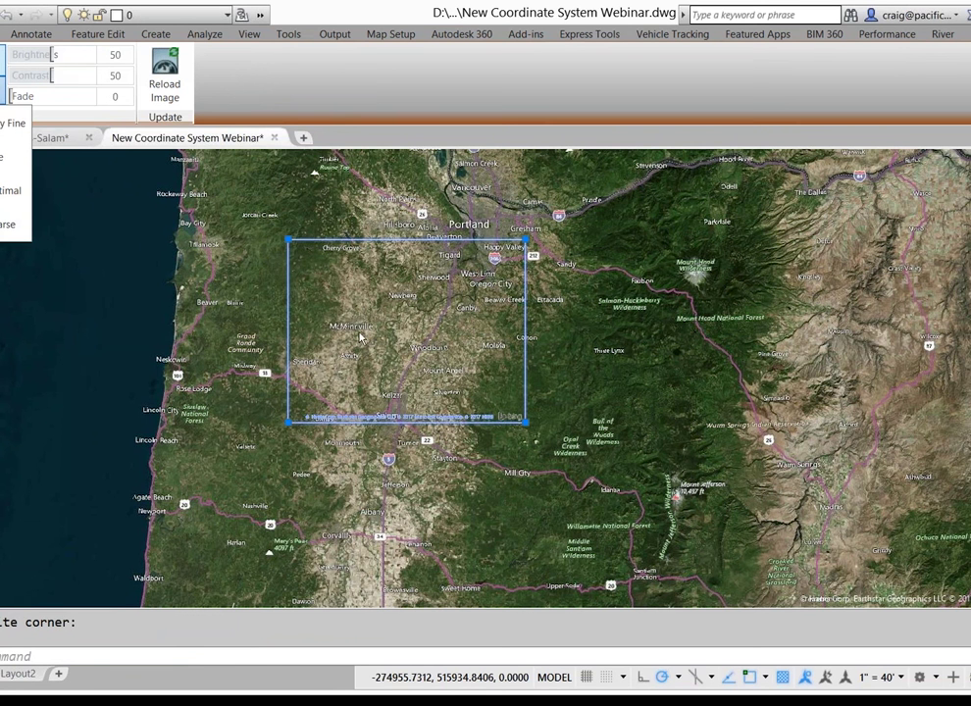
click(139, 310)
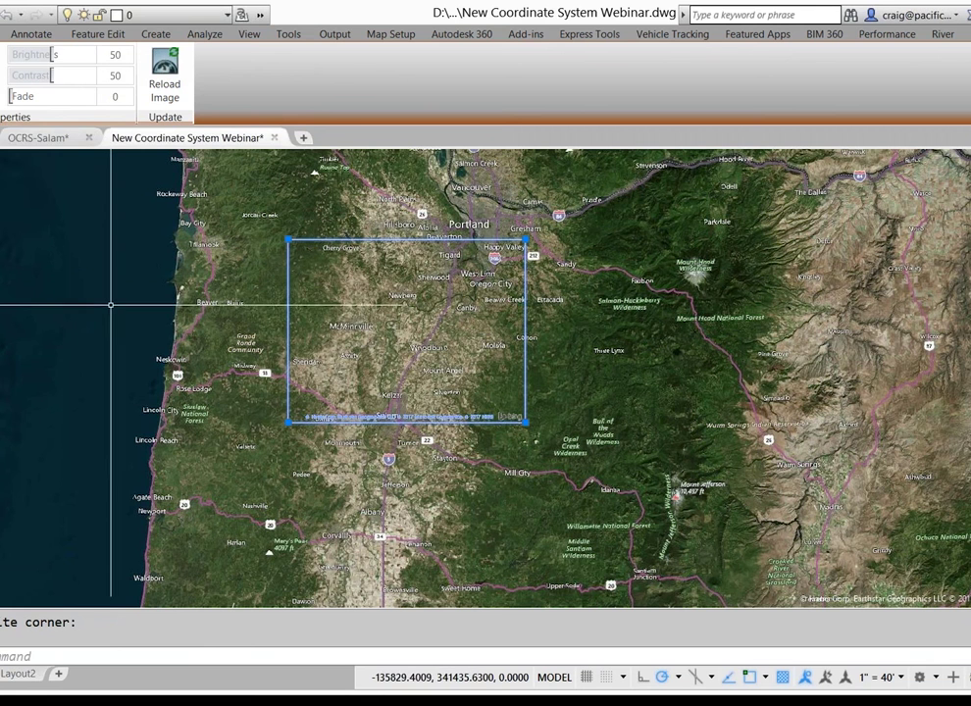